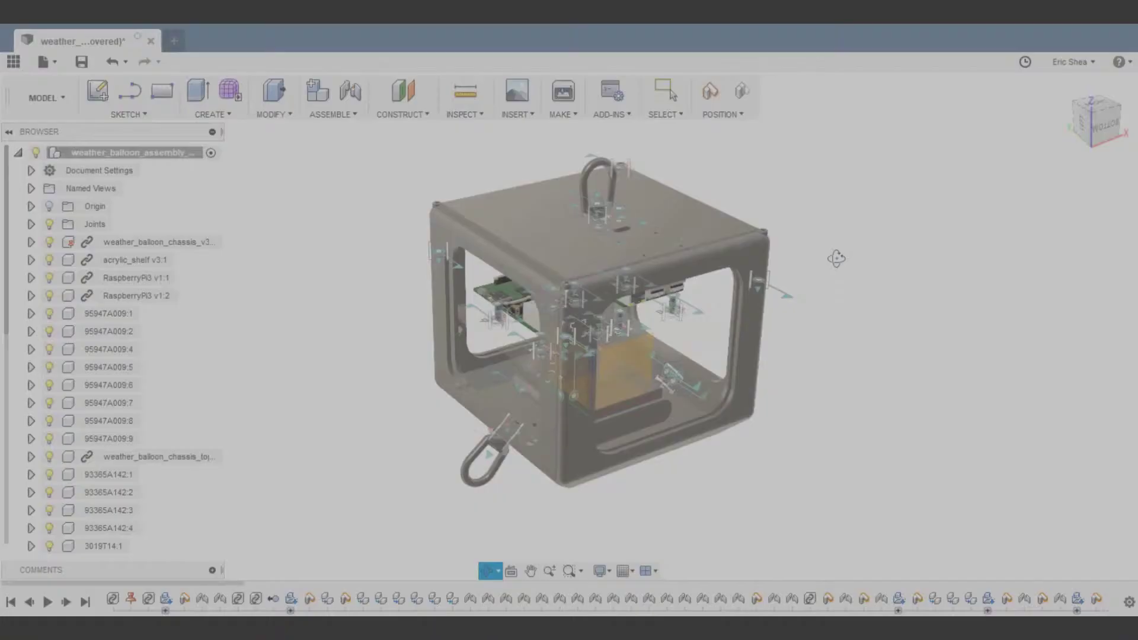
# Orbit the view and start a new untitled design that shows the origin planes.
pyautogui.moveTo(835, 258); pyautogui.dragTo(770, 258)
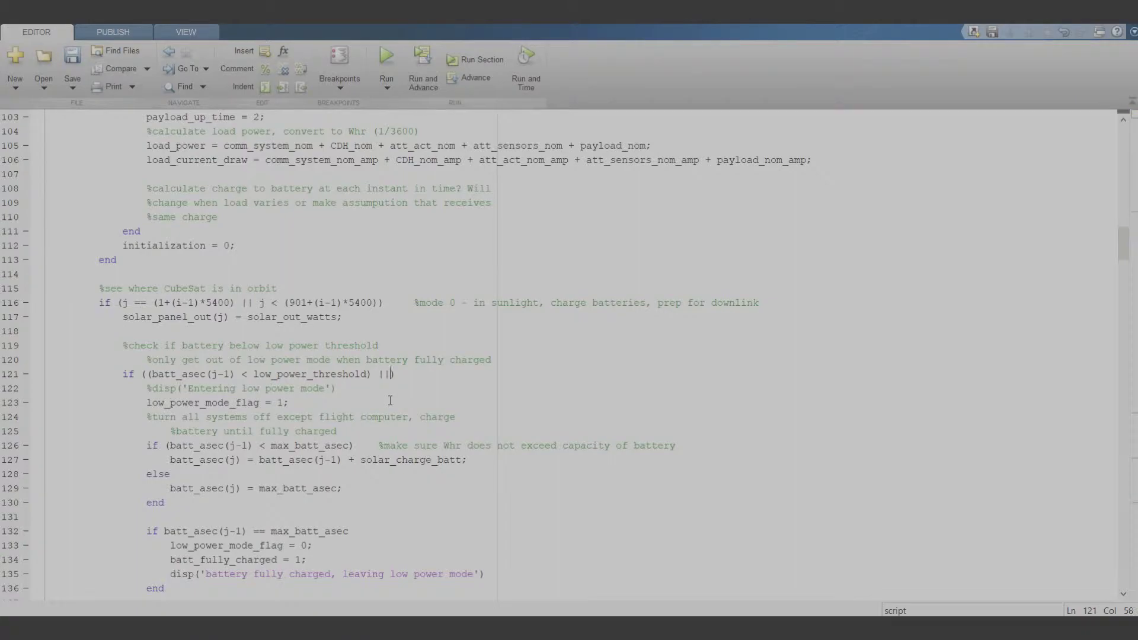
pyautogui.write('low_power_mo')
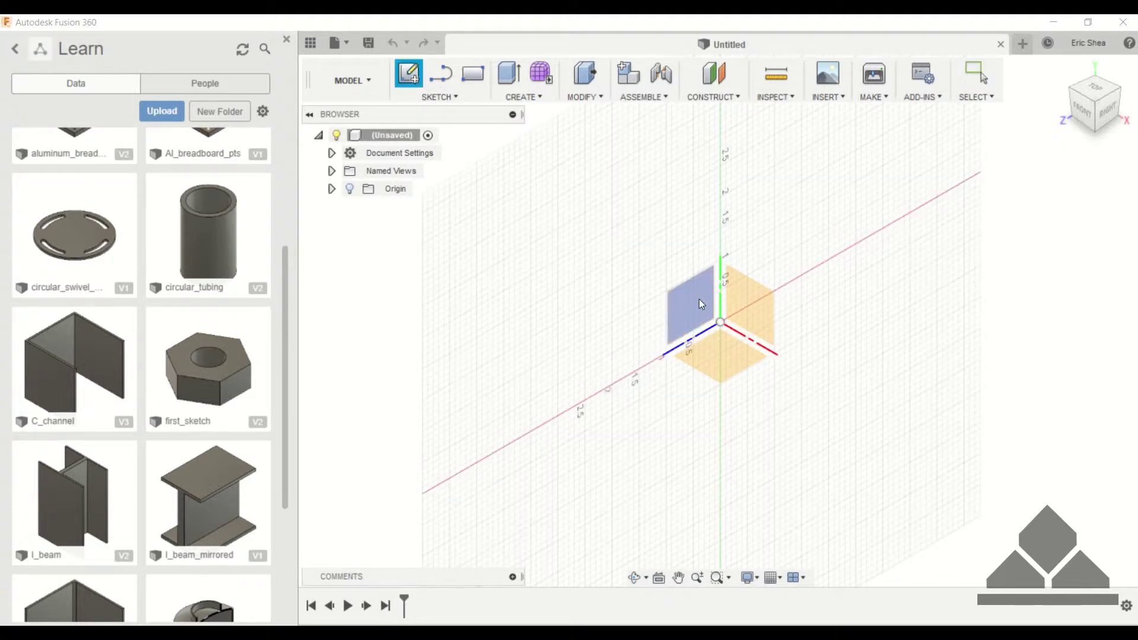
# Start a sketch on the side origin plane and draw a center rectangle from the origin.
pyautogui.click(700, 300)
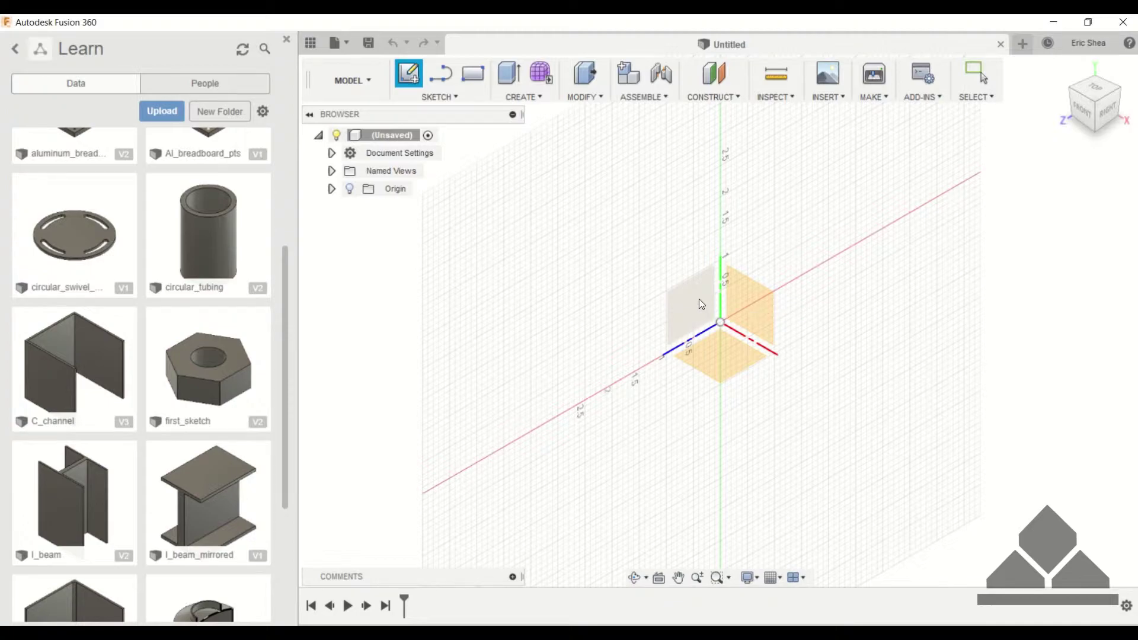
pyautogui.click(456, 97)
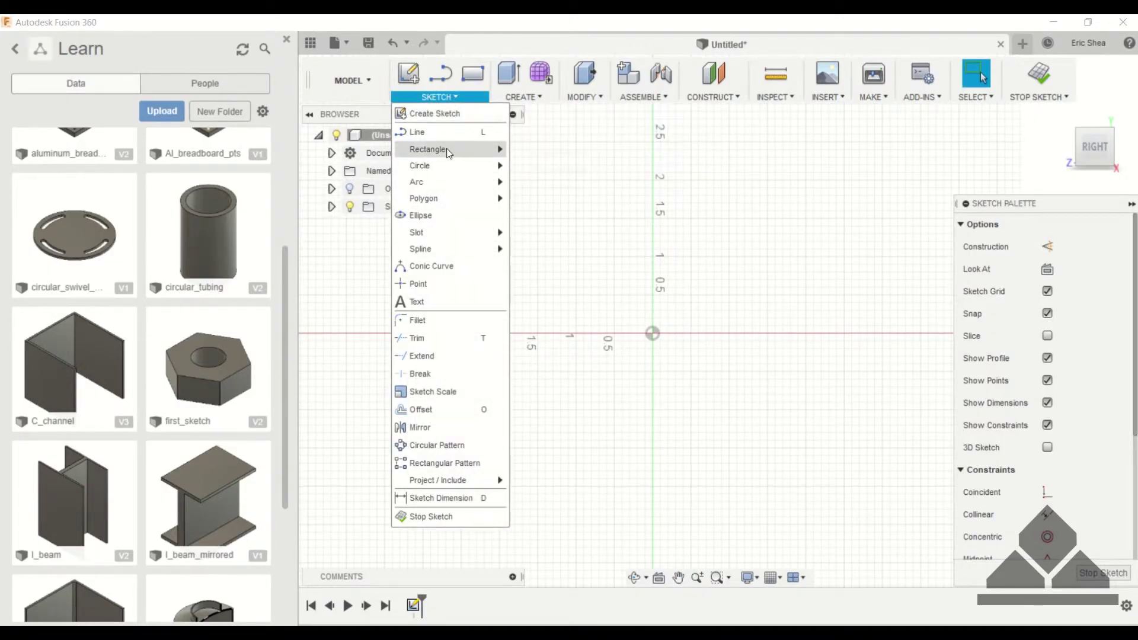
pyautogui.moveTo(449, 153)
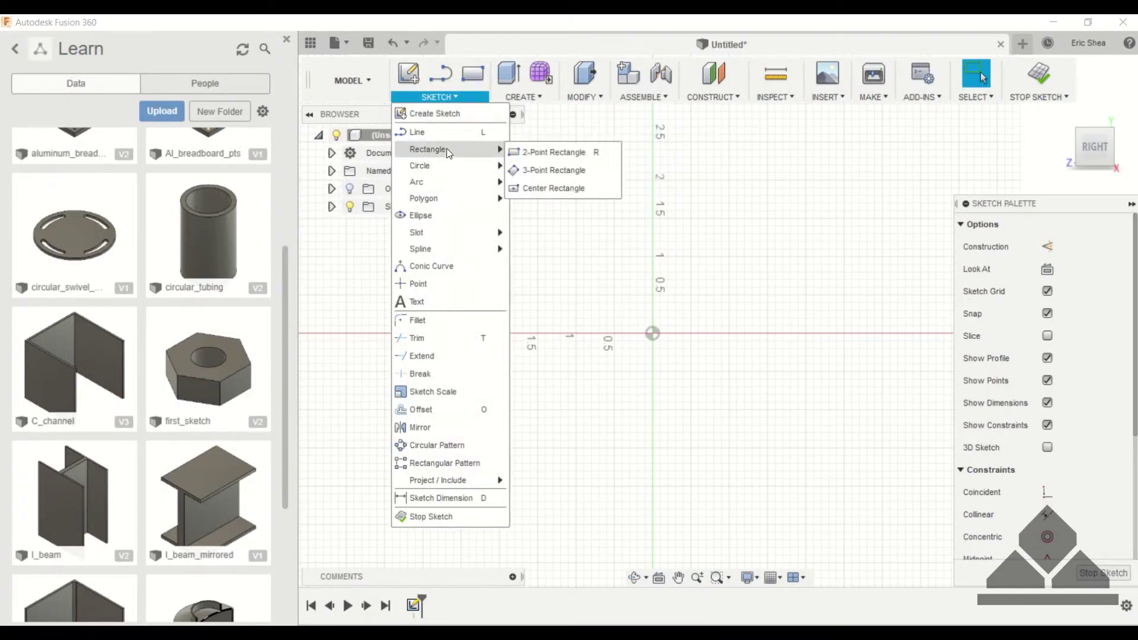
pyautogui.click(570, 186)
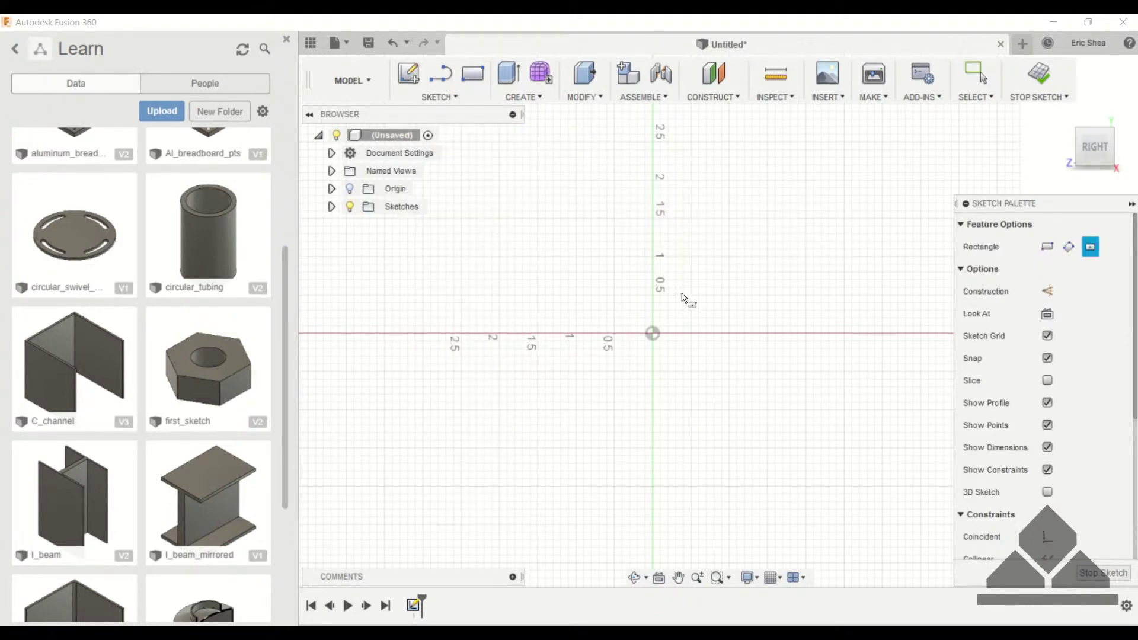
pyautogui.click(653, 332)
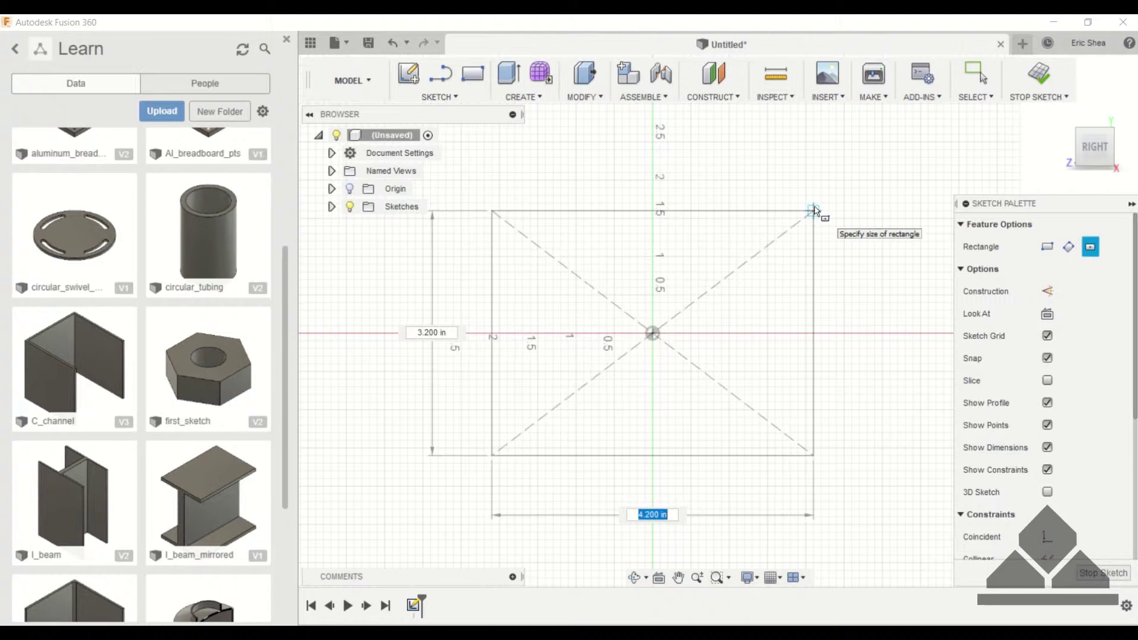
pyautogui.click(812, 211)
# Dimension the rectangle's width and height to 2 in each, making a square.
pyautogui.press('d')
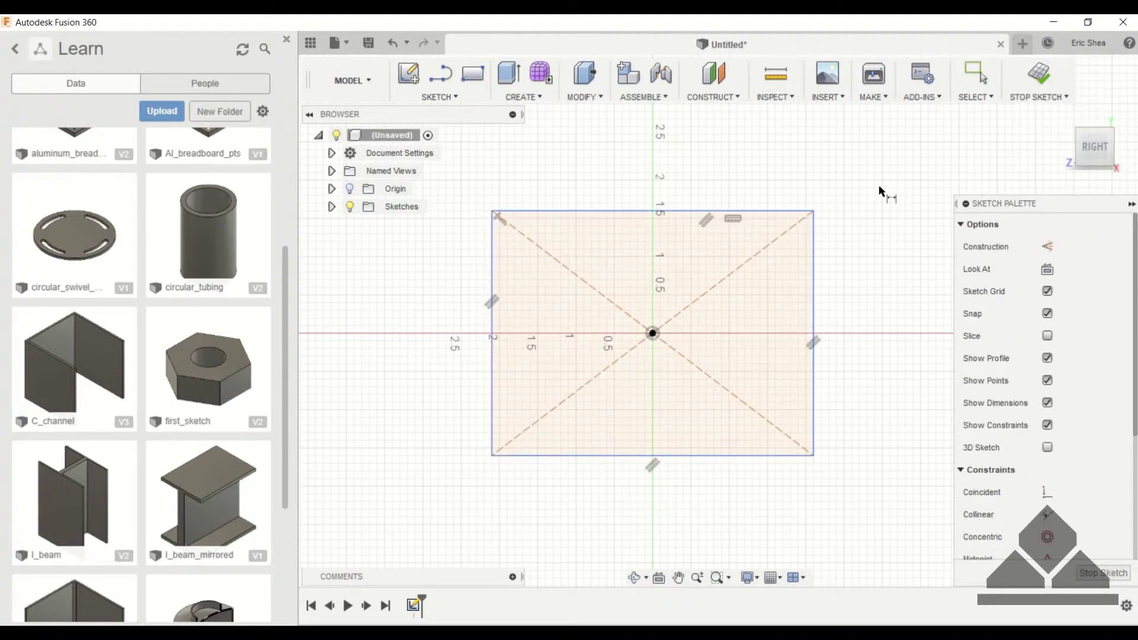
pyautogui.click(761, 209)
pyautogui.click(747, 187)
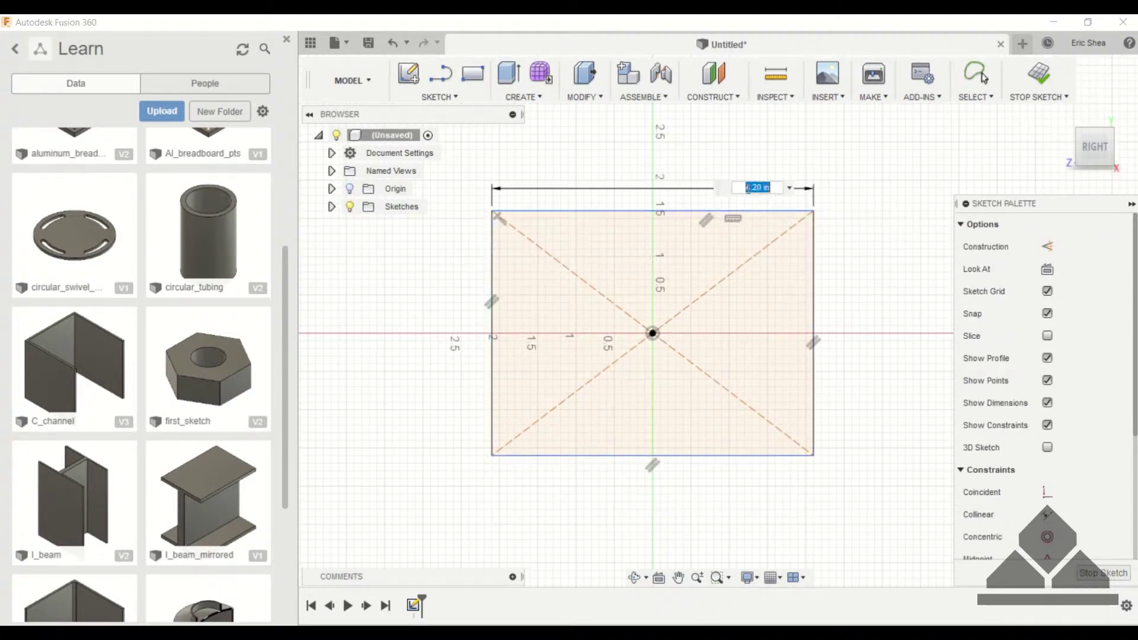
pyautogui.write('2')
pyautogui.press('Return')
pyautogui.click(730, 311)
pyautogui.click(765, 309)
pyautogui.write('2')
pyautogui.press('Return')
pyautogui.scroll(3, 785, 315)
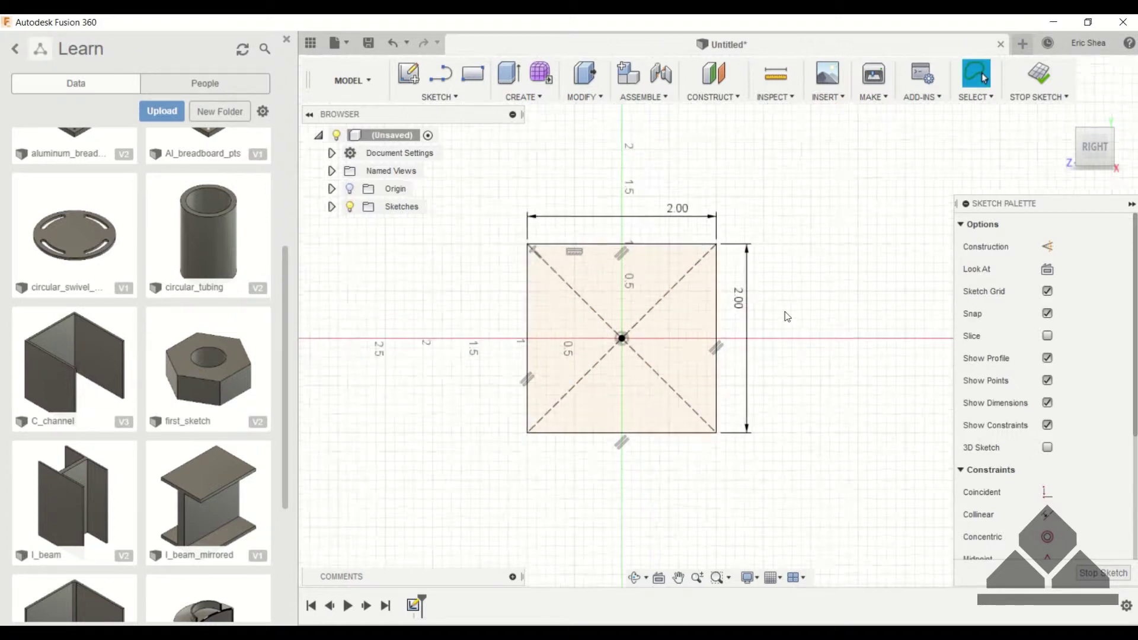
pyautogui.moveTo(784, 315); pyautogui.dragTo(868, 306, button='middle')
pyautogui.press('Escape')
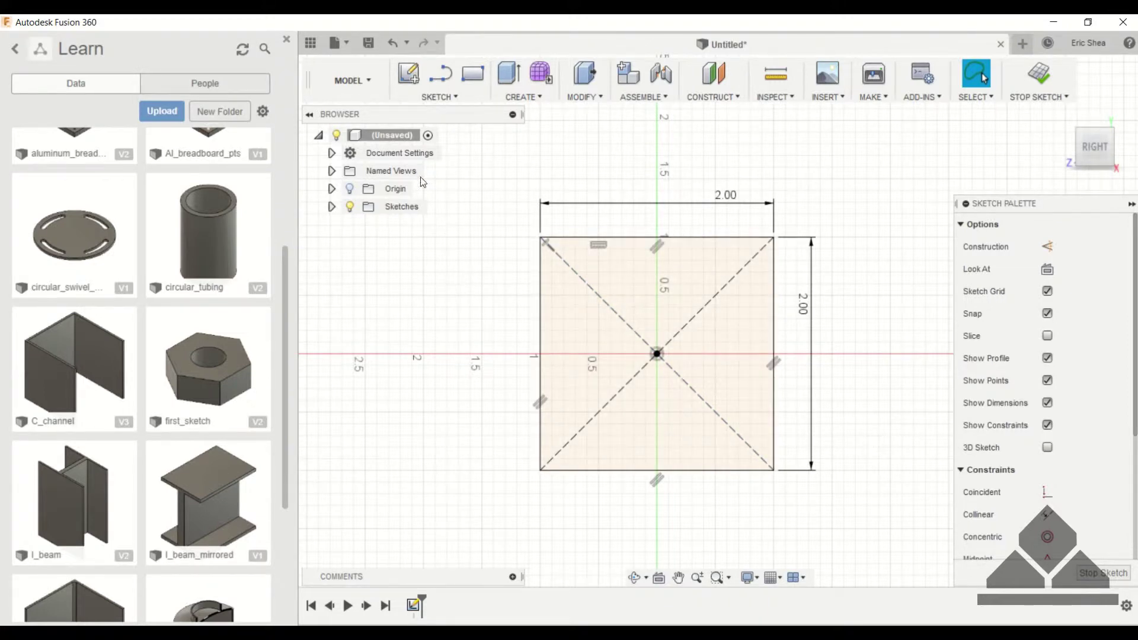
# Offset the square outline -0.1 in inward, then stop the sketch.
pyautogui.click(438, 97)
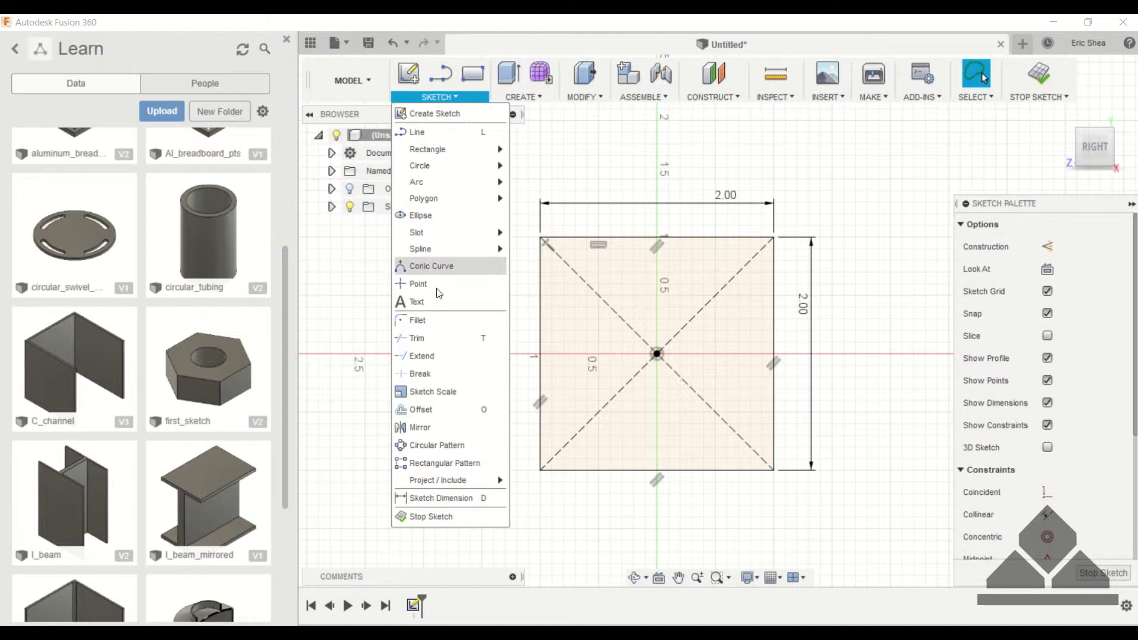
pyautogui.click(432, 409)
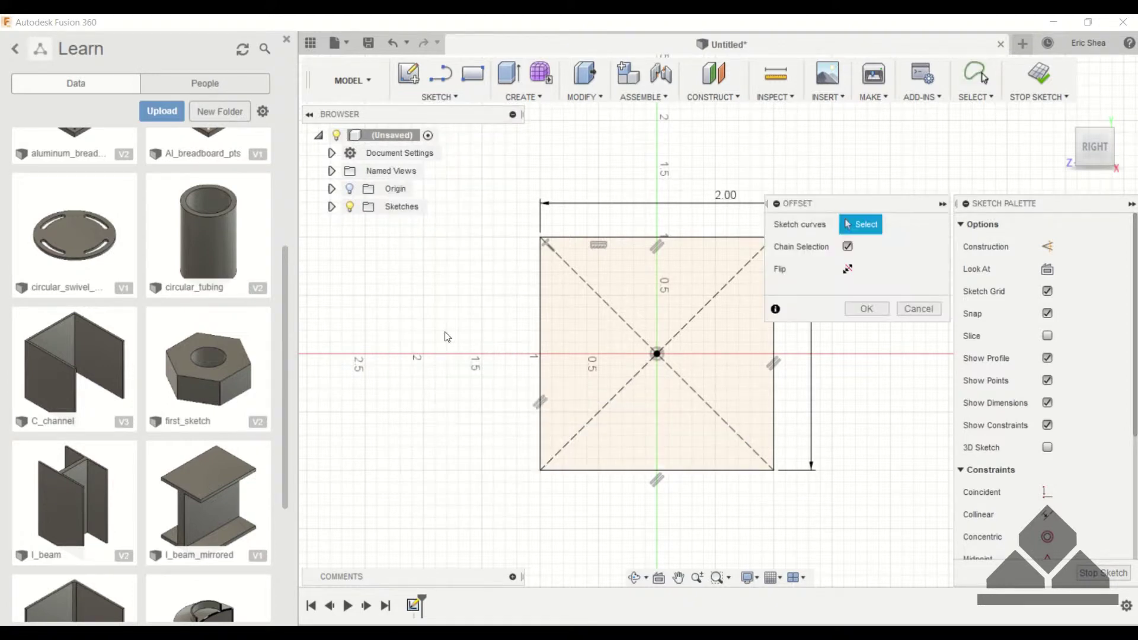
pyautogui.scroll(-1, 448, 337)
pyautogui.moveTo(447, 336); pyautogui.dragTo(390, 356, button='middle')
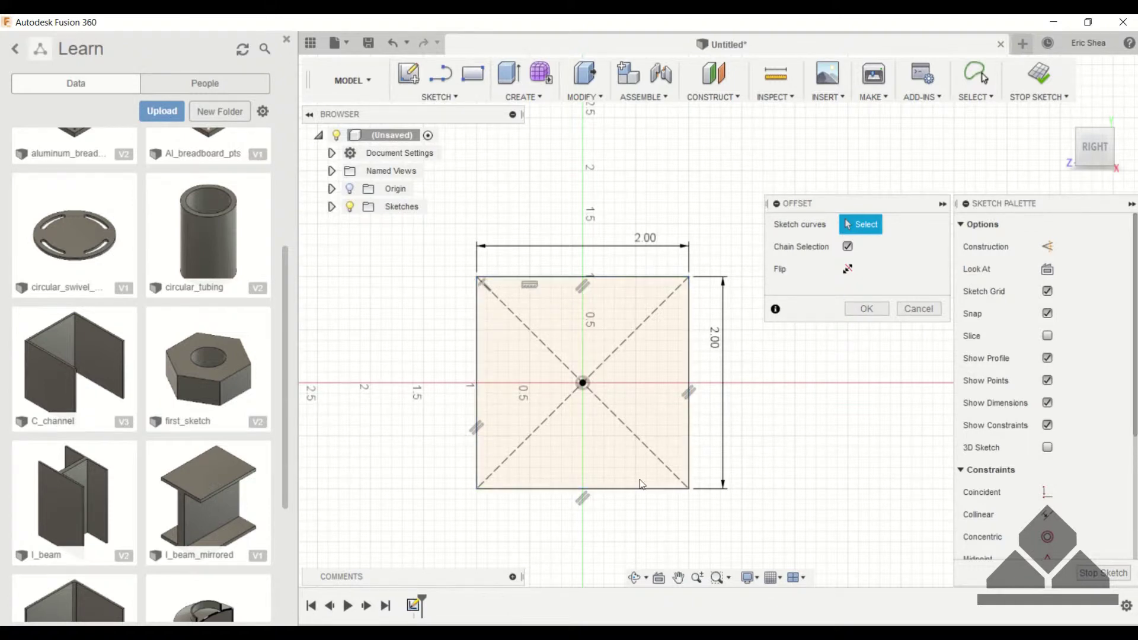
pyautogui.click(606, 276)
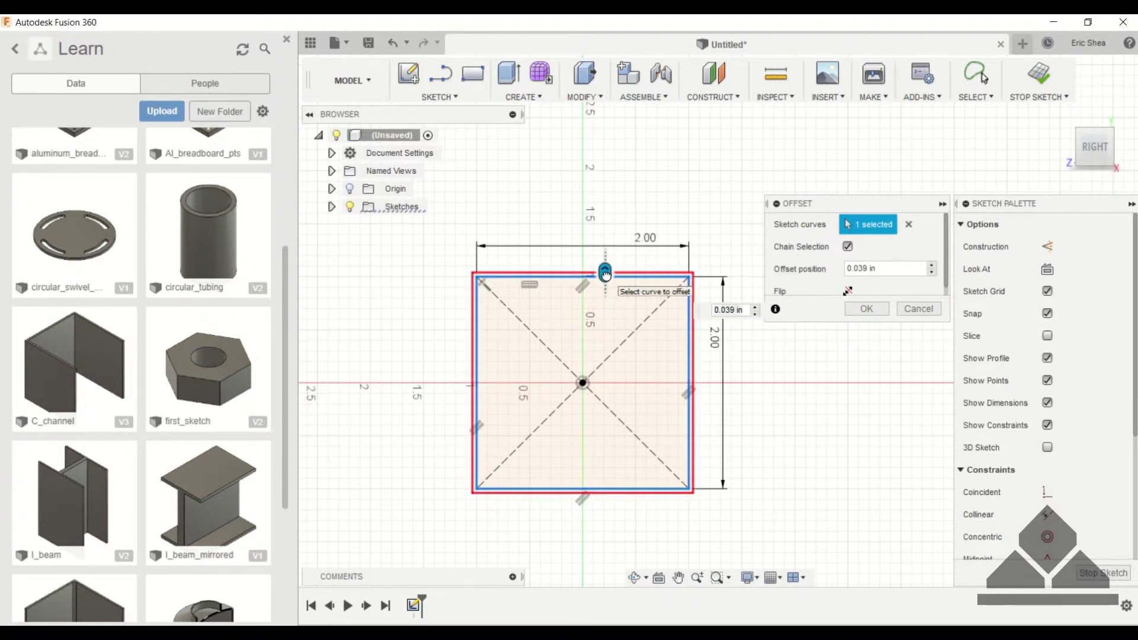
pyautogui.moveTo(606, 274)
pyautogui.mouseDown()
pyautogui.moveTo(604, 241)
pyautogui.moveTo(604, 310)
pyautogui.moveTo(602, 295)
pyautogui.mouseUp()
pyautogui.write('-')
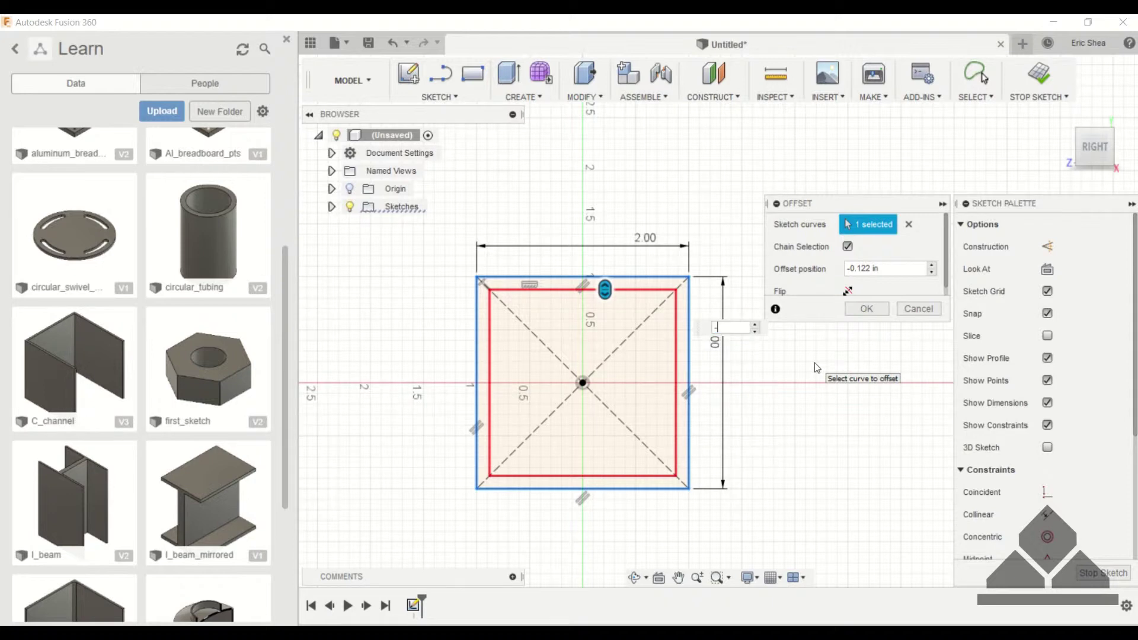
pyautogui.write('.1')
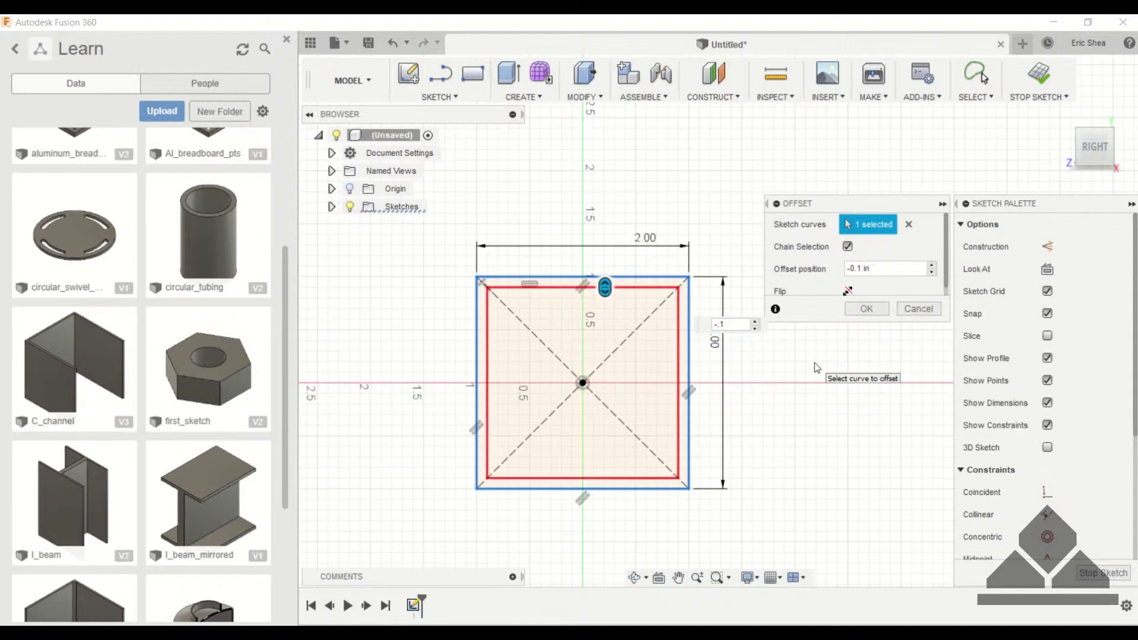
pyautogui.press('Return')
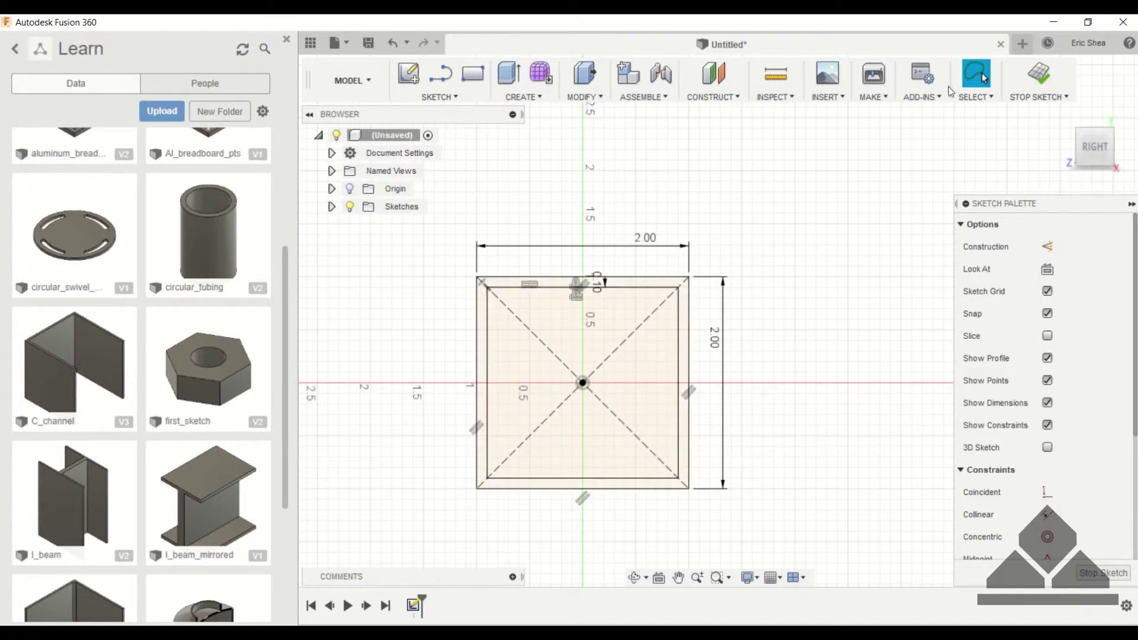
pyautogui.click(1039, 75)
# Extrude the square frame profile -12 in into a long hollow tube, then select its sketch in the timeline.
pyautogui.scroll(1, 627, 286)
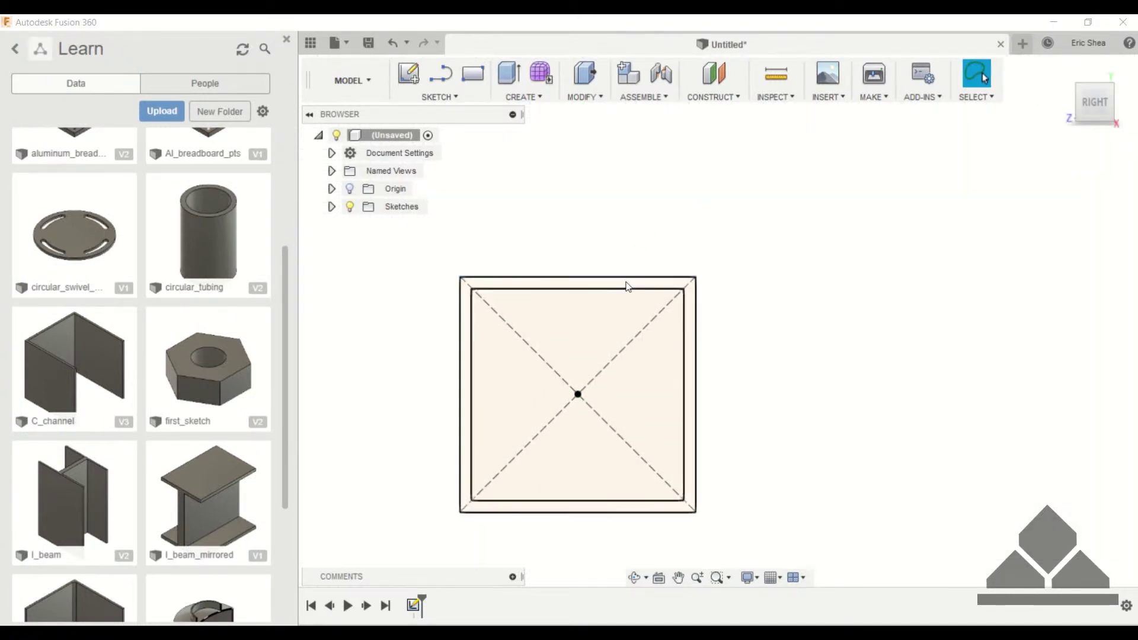
pyautogui.click(692, 300)
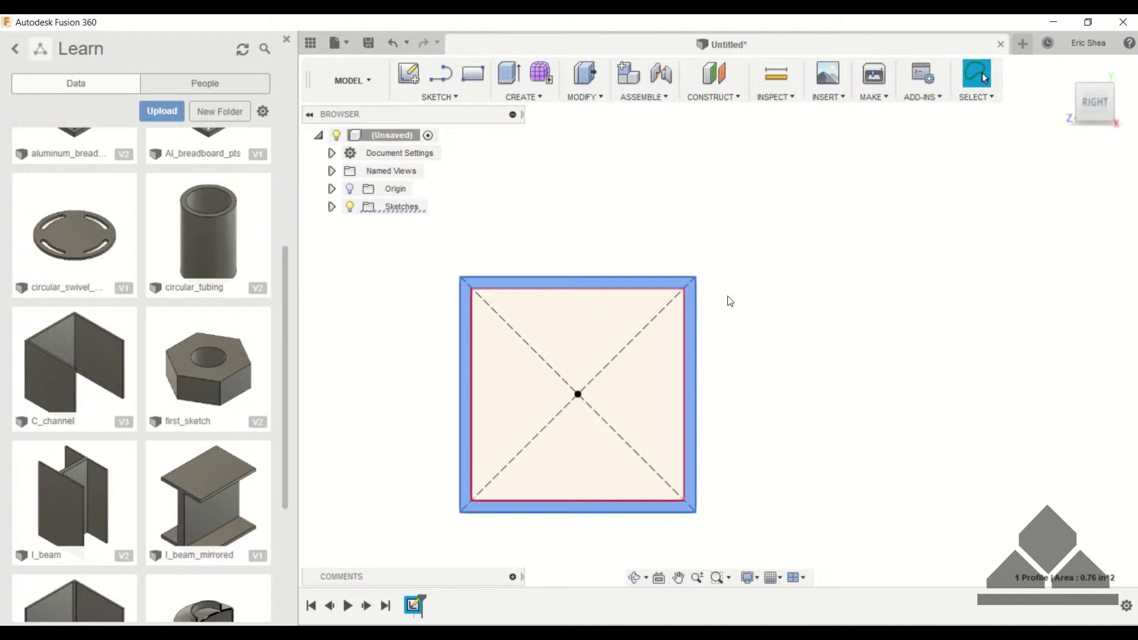
pyautogui.press('e')
pyautogui.moveTo(755, 432); pyautogui.dragTo(605, 346)
pyautogui.doubleClick(750, 388)
pyautogui.write('-12')
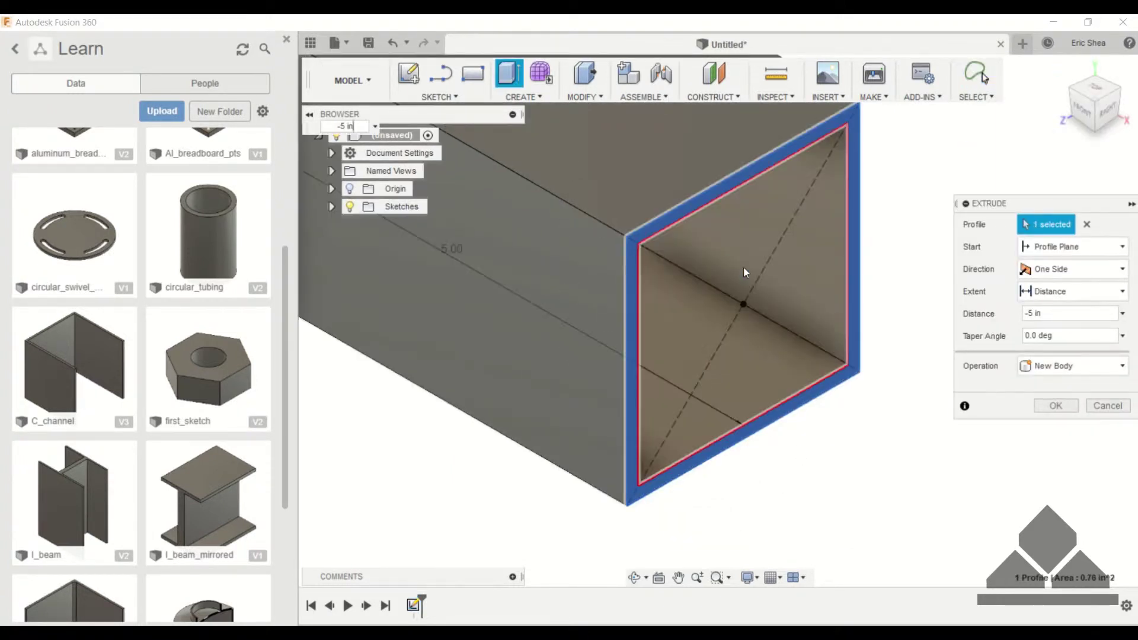
pyautogui.press('Return')
pyautogui.press('F6')
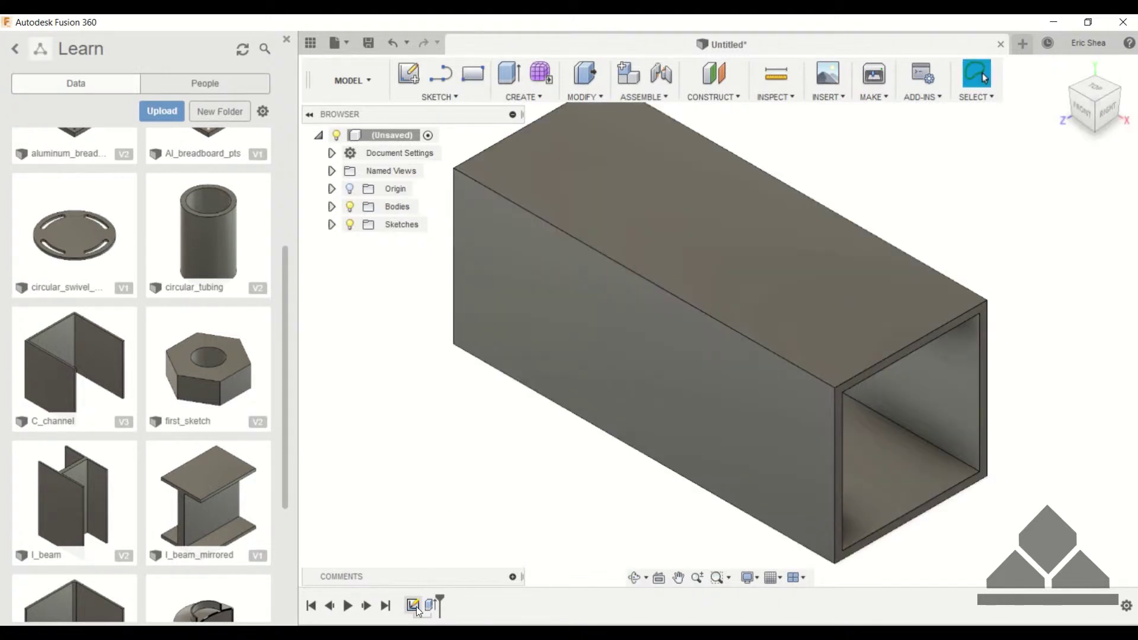
pyautogui.click(416, 605)
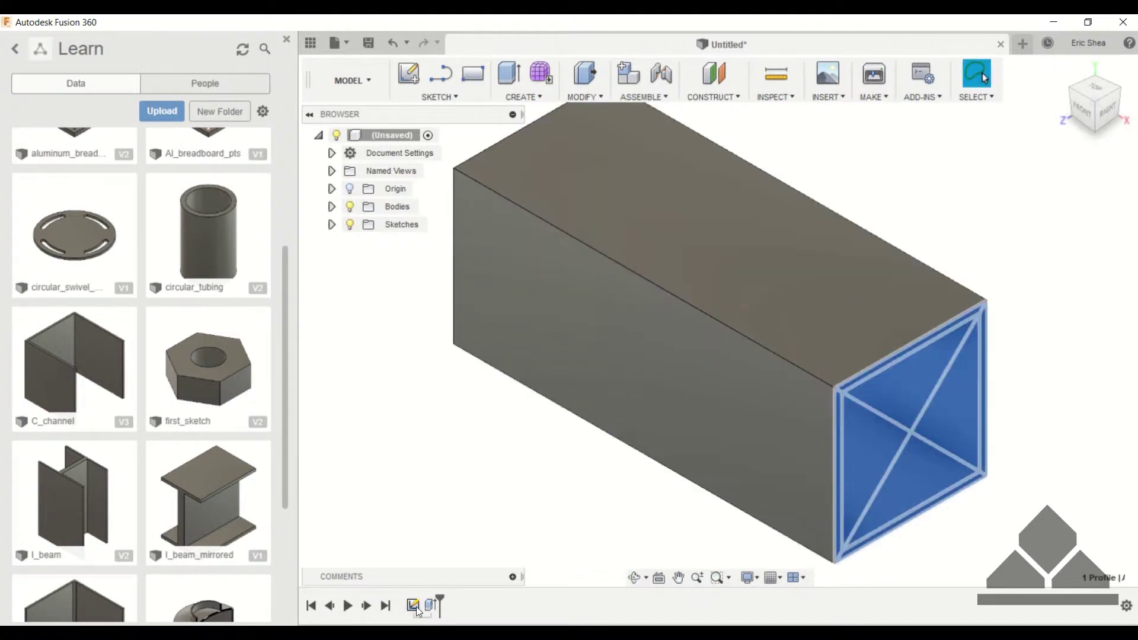
pyautogui.rightClick(416, 606)
# Reopen the square sketch and fillet the outer square's top-left corner at 0.275 in.
pyautogui.click(450, 457)
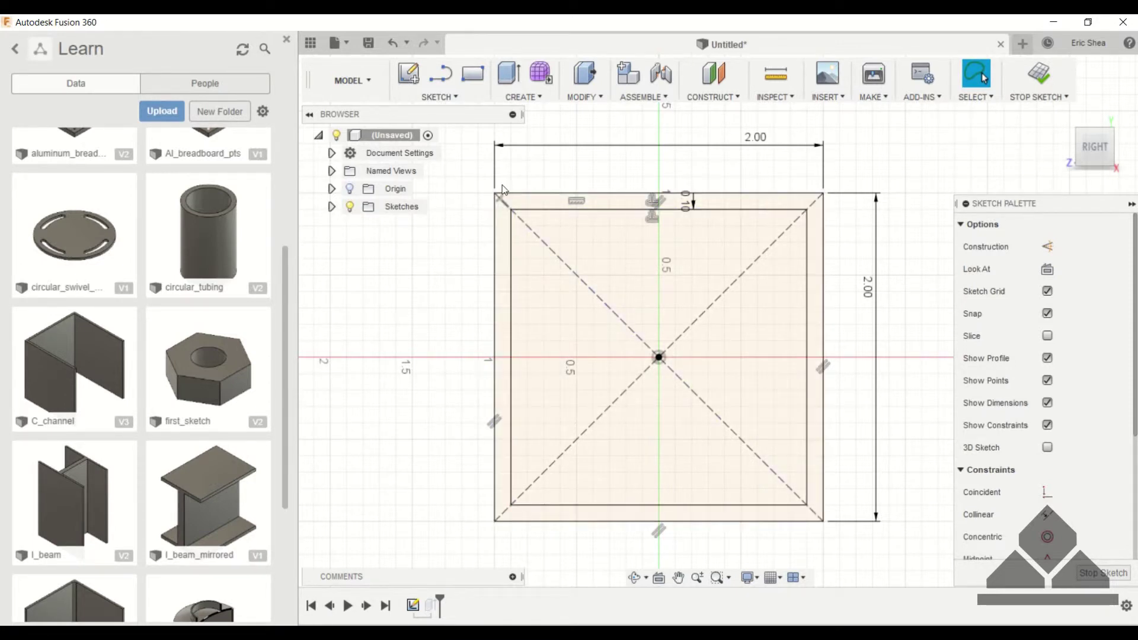
pyautogui.click(439, 97)
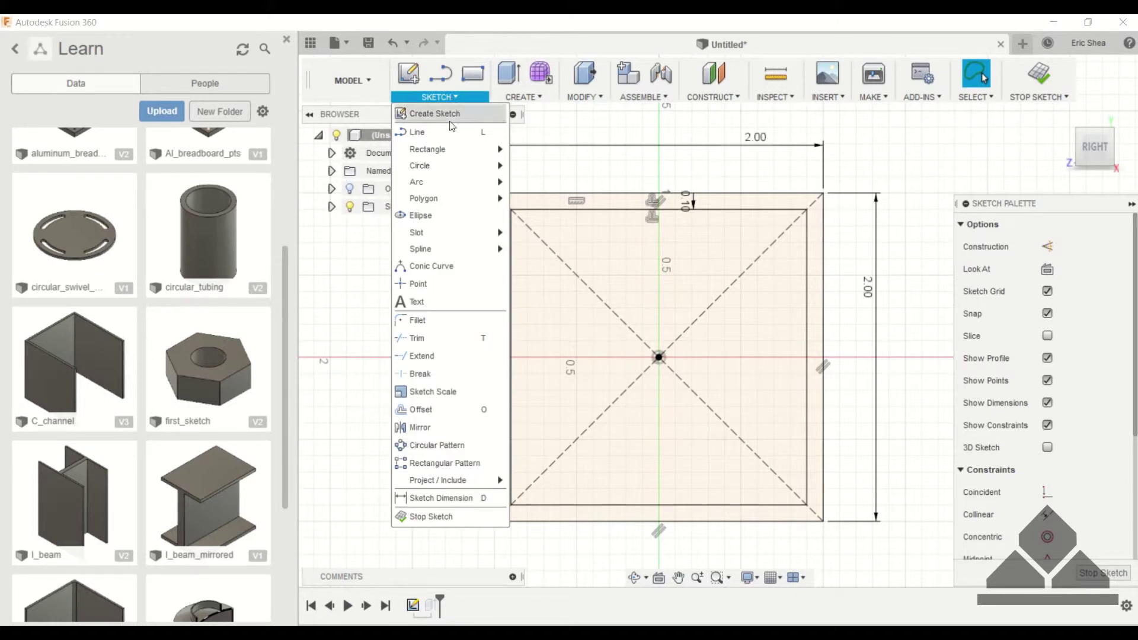
pyautogui.click(432, 320)
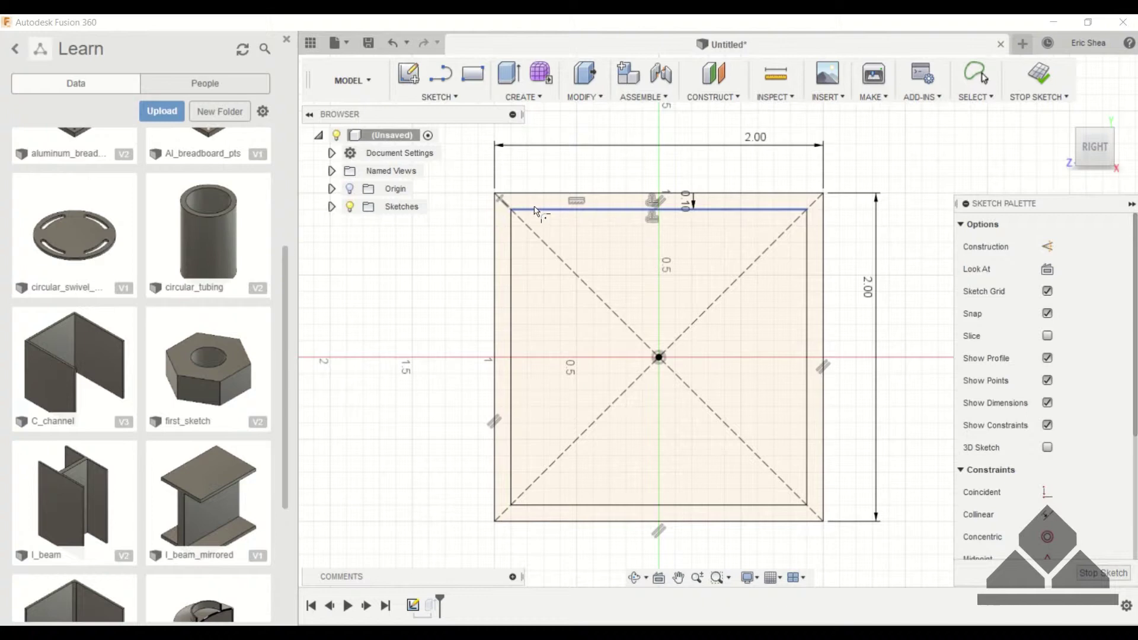
pyautogui.scroll(2, 504, 213)
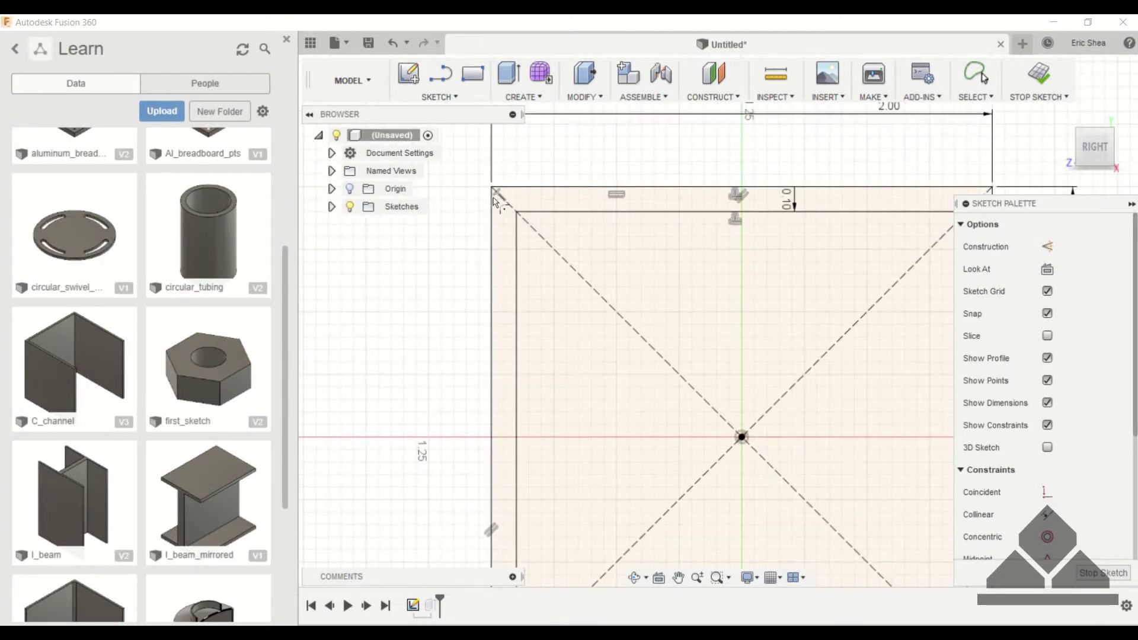
pyautogui.scroll(2, 497, 204)
pyautogui.click(494, 204)
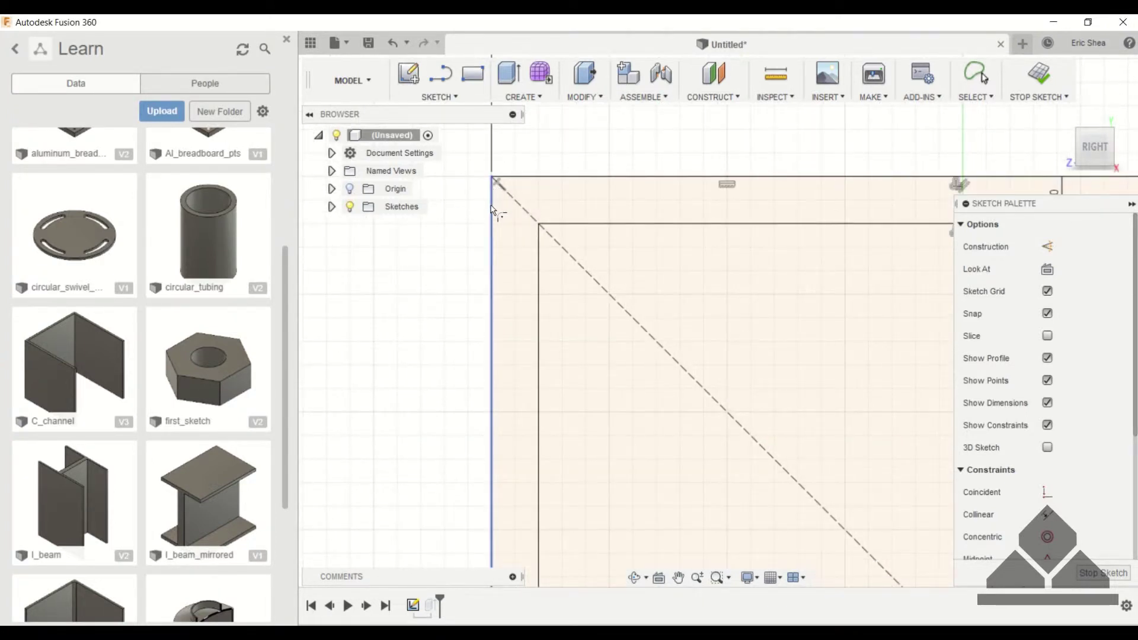
pyautogui.click(529, 179)
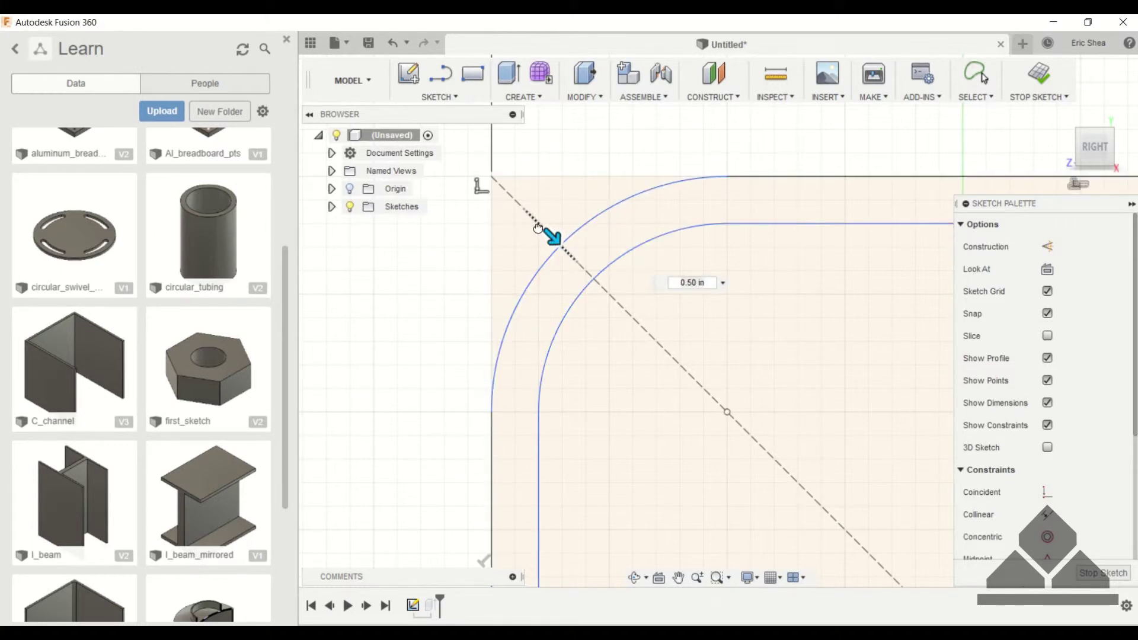
pyautogui.moveTo(537, 228); pyautogui.dragTo(521, 206)
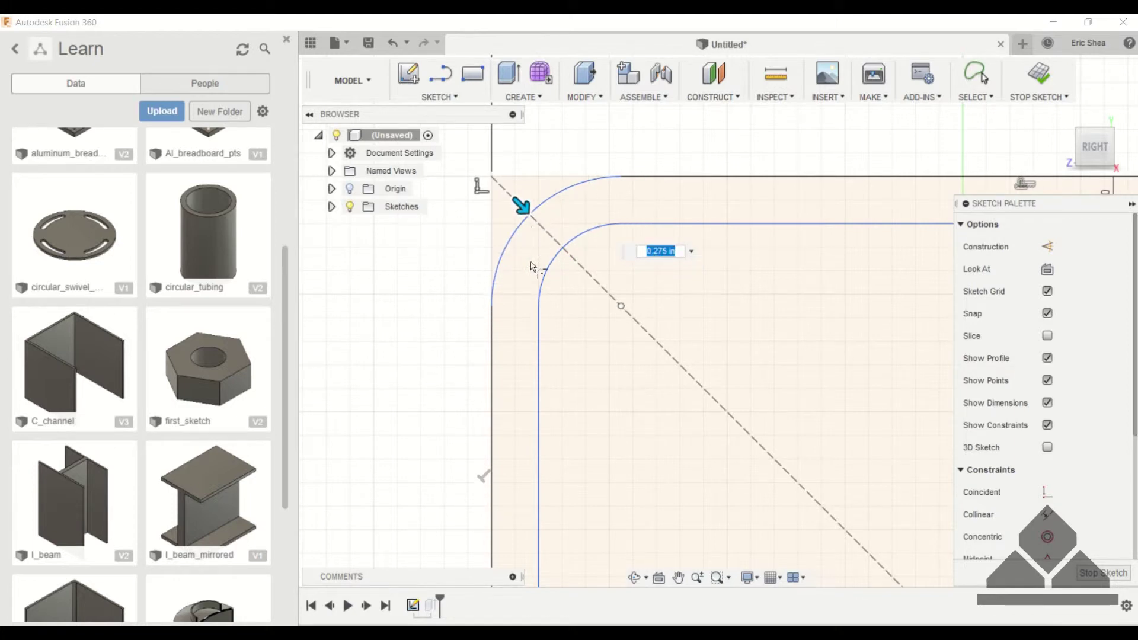
pyautogui.scroll(-3, 582, 259)
pyautogui.scroll(-3, 582, 260)
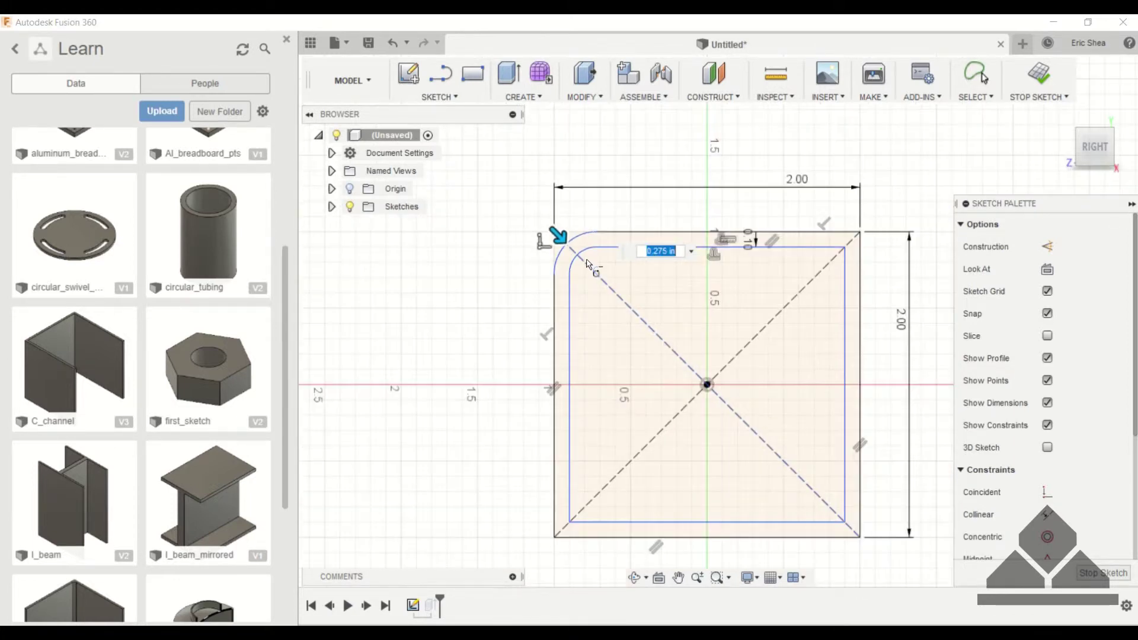
pyautogui.moveTo(860, 245); pyautogui.dragTo(702, 230, button='middle')
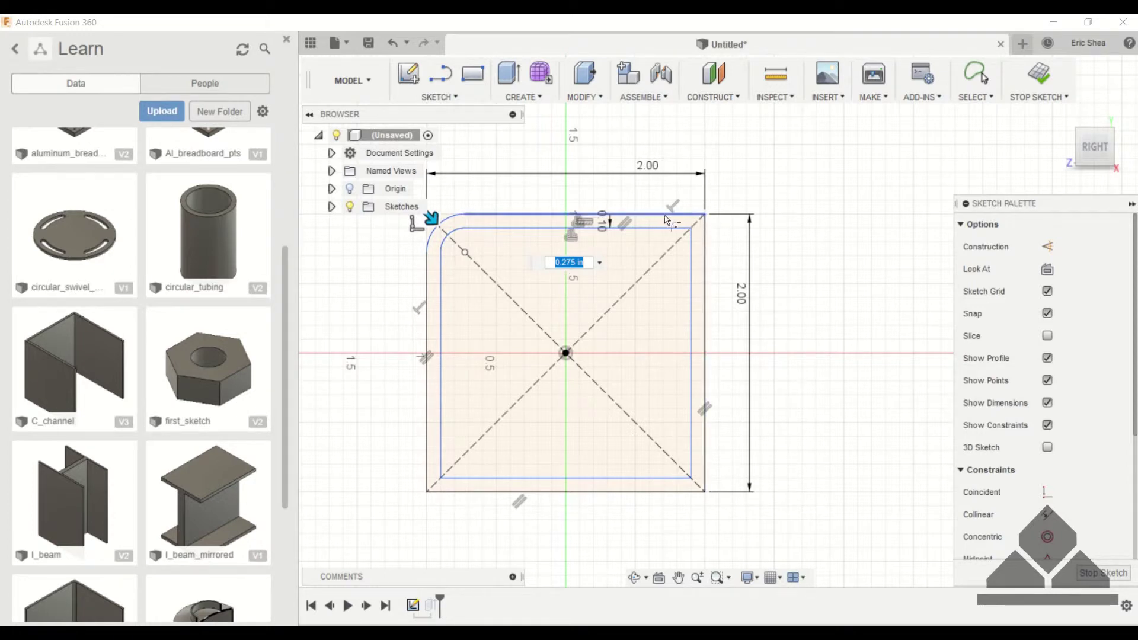
# Fillet the outer square's top-right, bottom-right and bottom-left corners at 0.275 in.
pyautogui.click(705, 215)
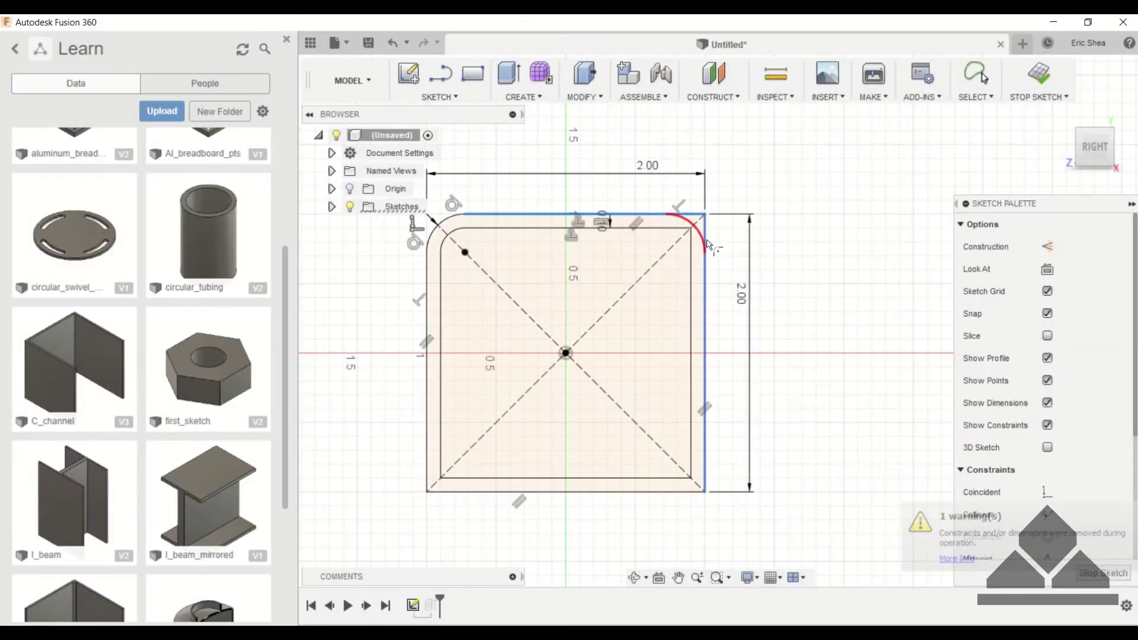
pyautogui.click(698, 222)
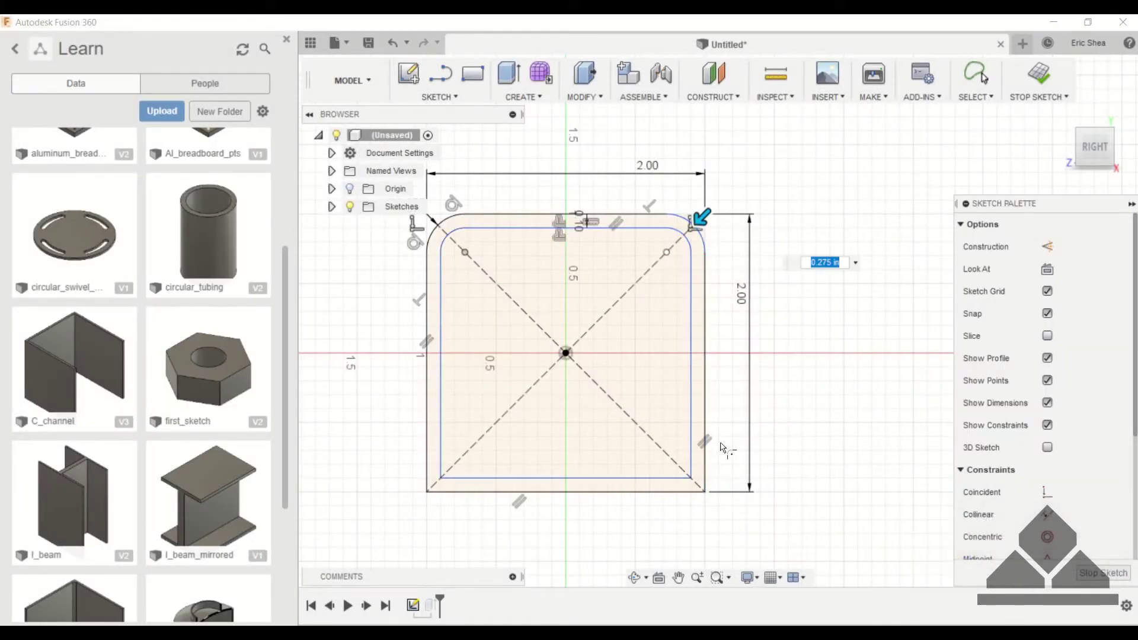
pyautogui.press('Return')
pyautogui.click(697, 484)
pyautogui.press('Return')
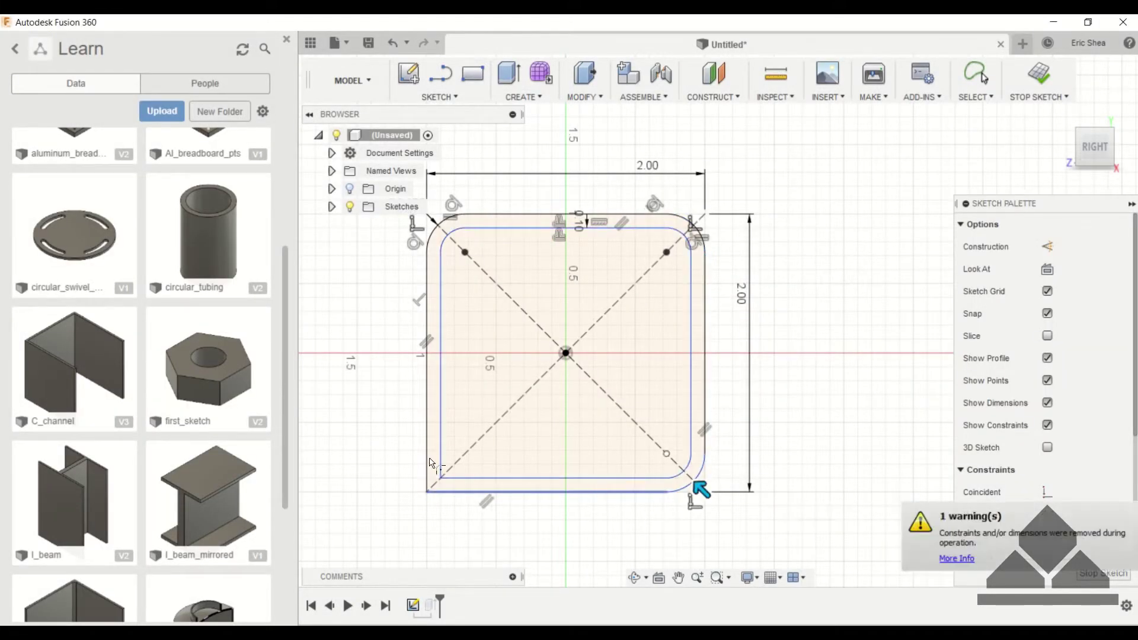
pyautogui.click(430, 474)
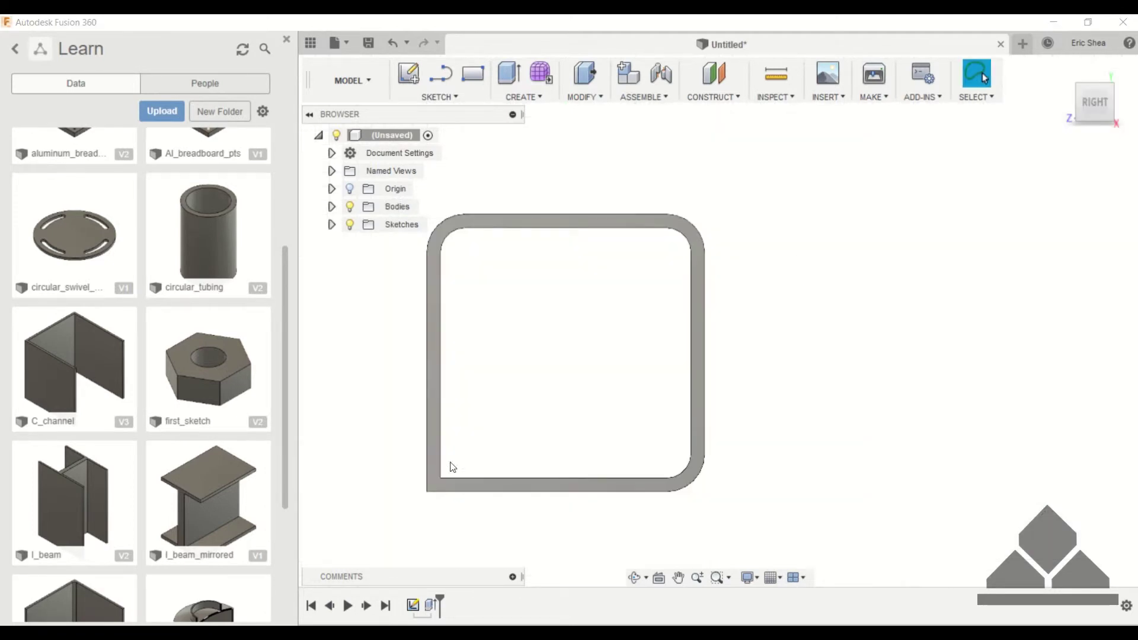
# Reopen the profile sketch and fillet the inner loop's bottom-left corner at 0.275 in.
pyautogui.doubleClick(413, 605)
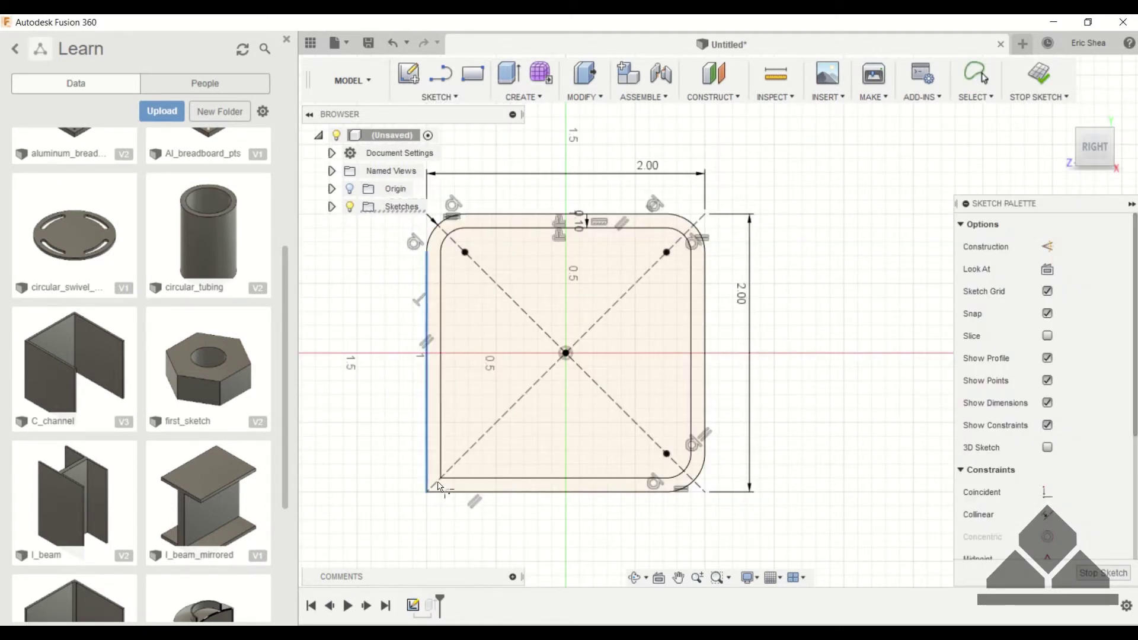
pyautogui.click(439, 478)
pyautogui.moveTo(437, 483); pyautogui.dragTo(422, 495)
pyautogui.moveTo(373, 437); pyautogui.dragTo(430, 457, button='middle')
pyautogui.write('0.275')
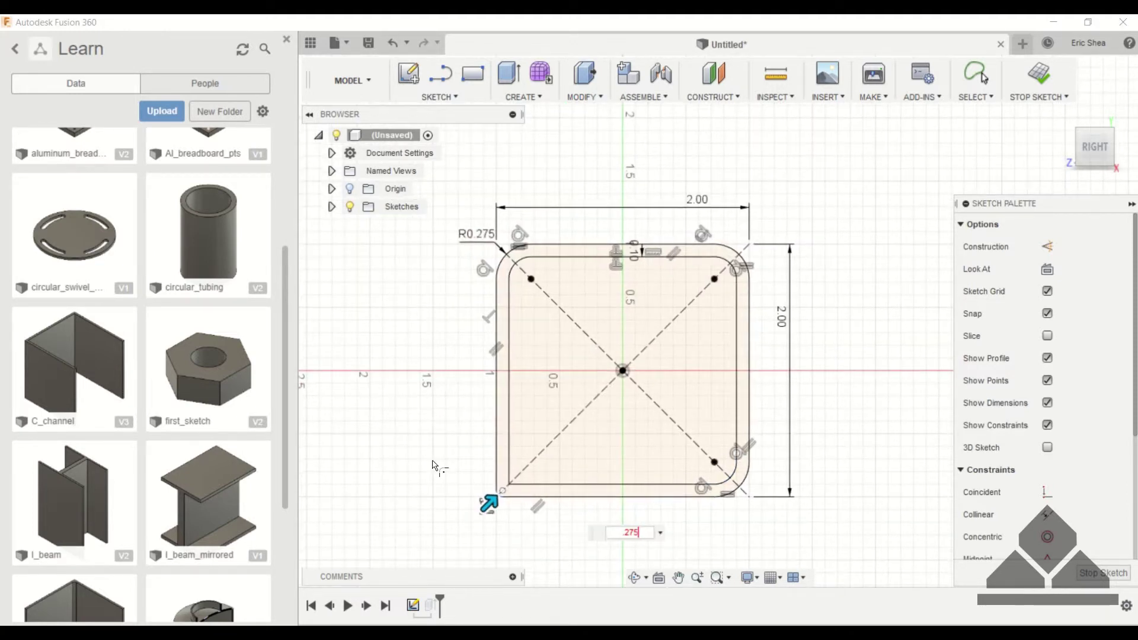
pyautogui.press('Return')
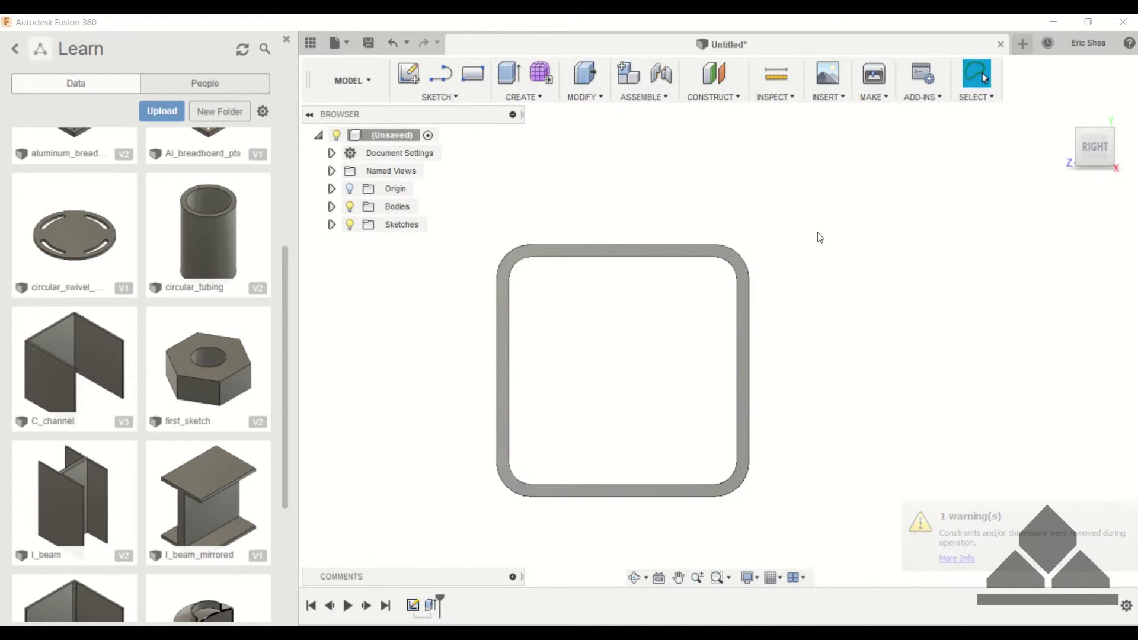
# Orbit the view to inspect the rounded hollow square tube in 3D.
pyautogui.keyDown('shift'); pyautogui.moveTo(814, 233); pyautogui.dragTo(937, 225, button='middle'); pyautogui.keyUp('shift')
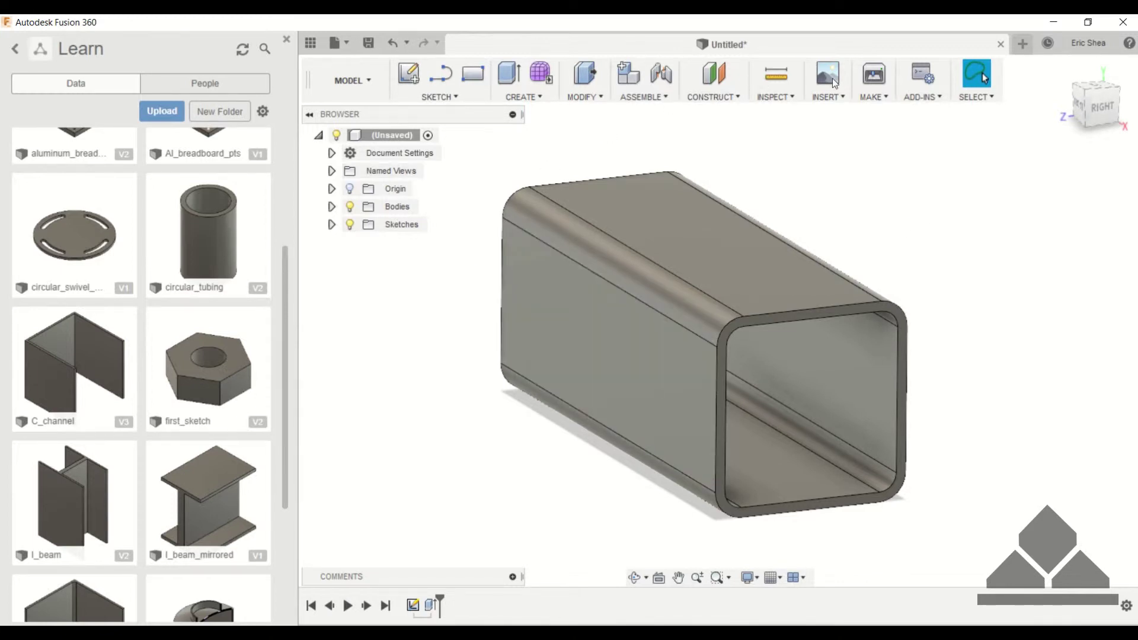
# Create a new design, sketch on the YZ plane, and draw a center-diameter circle at the origin.
pyautogui.click(1022, 43)
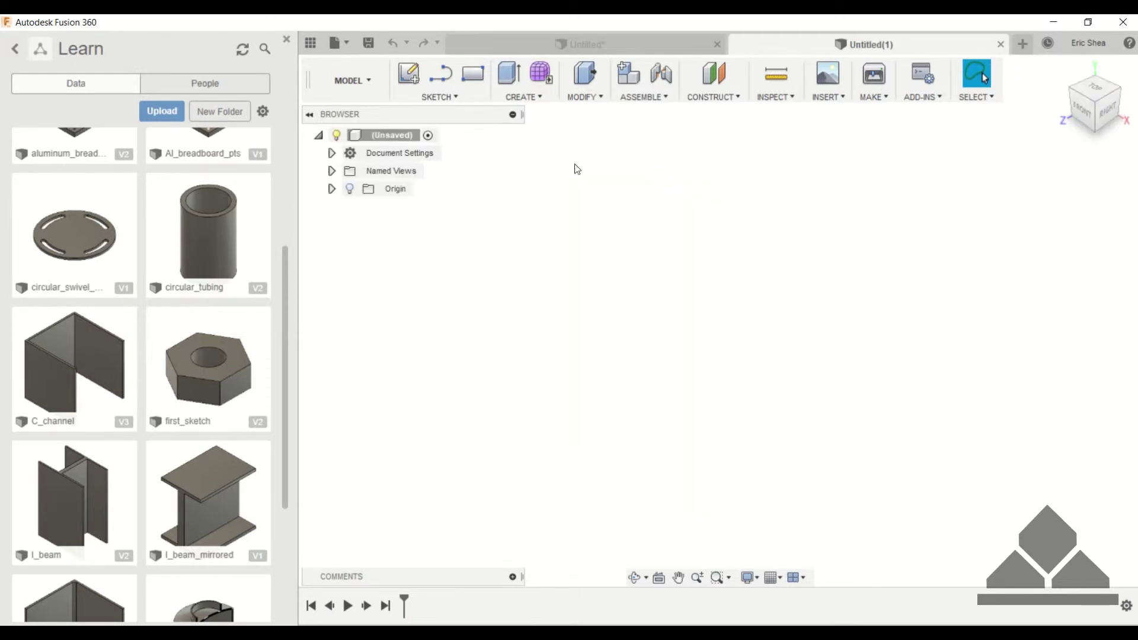
pyautogui.click(408, 78)
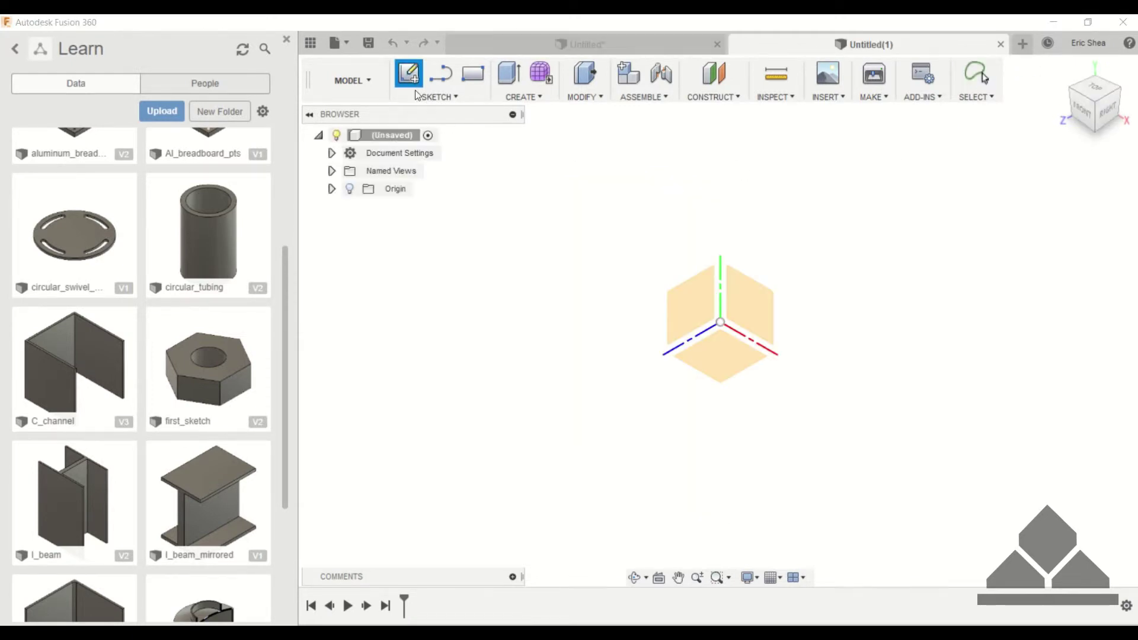
pyautogui.click(698, 300)
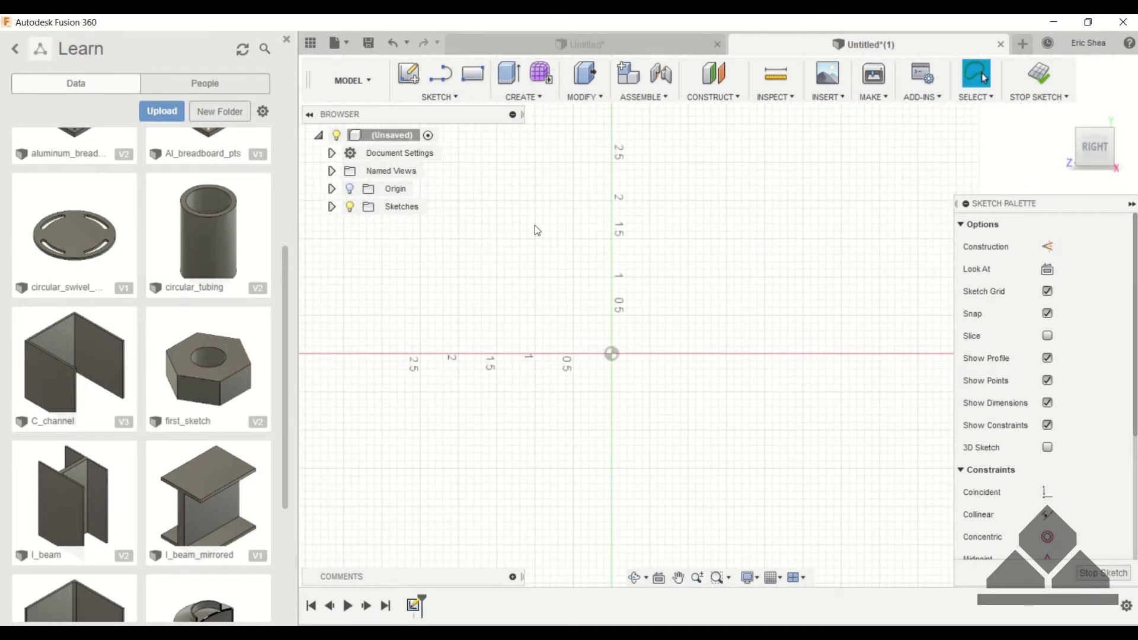
pyautogui.click(438, 97)
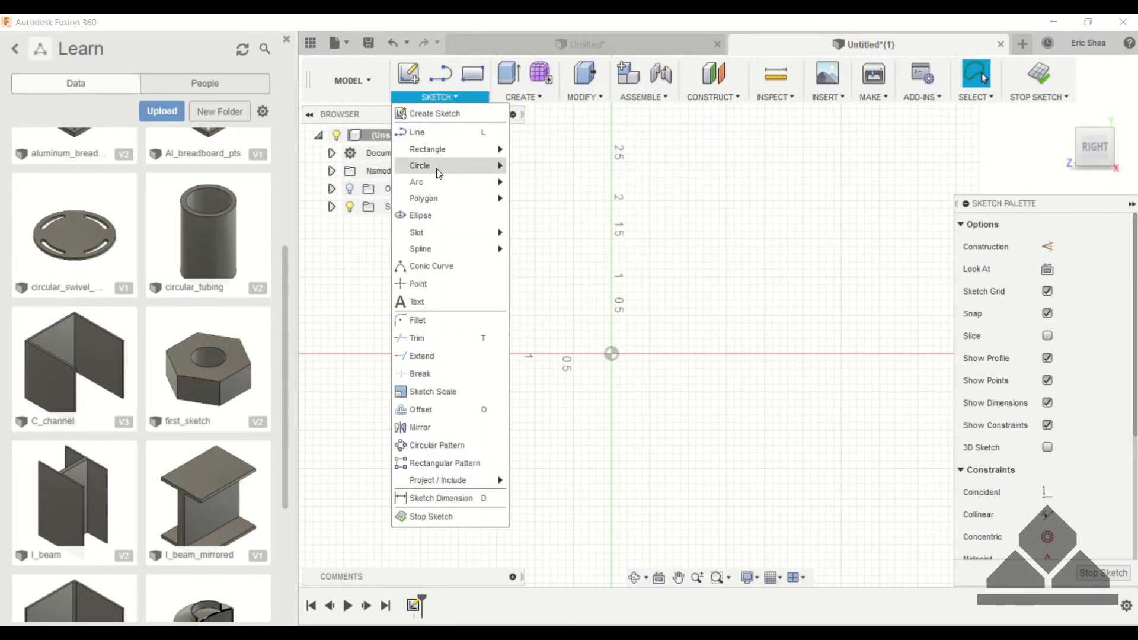
pyautogui.moveTo(443, 166)
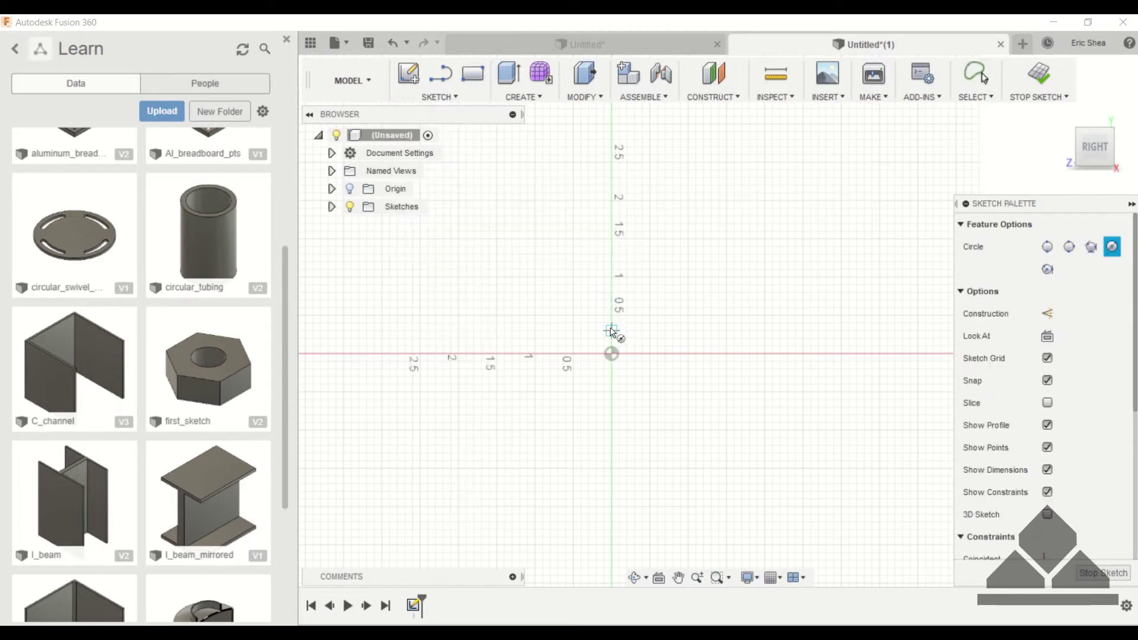
pyautogui.click(611, 353)
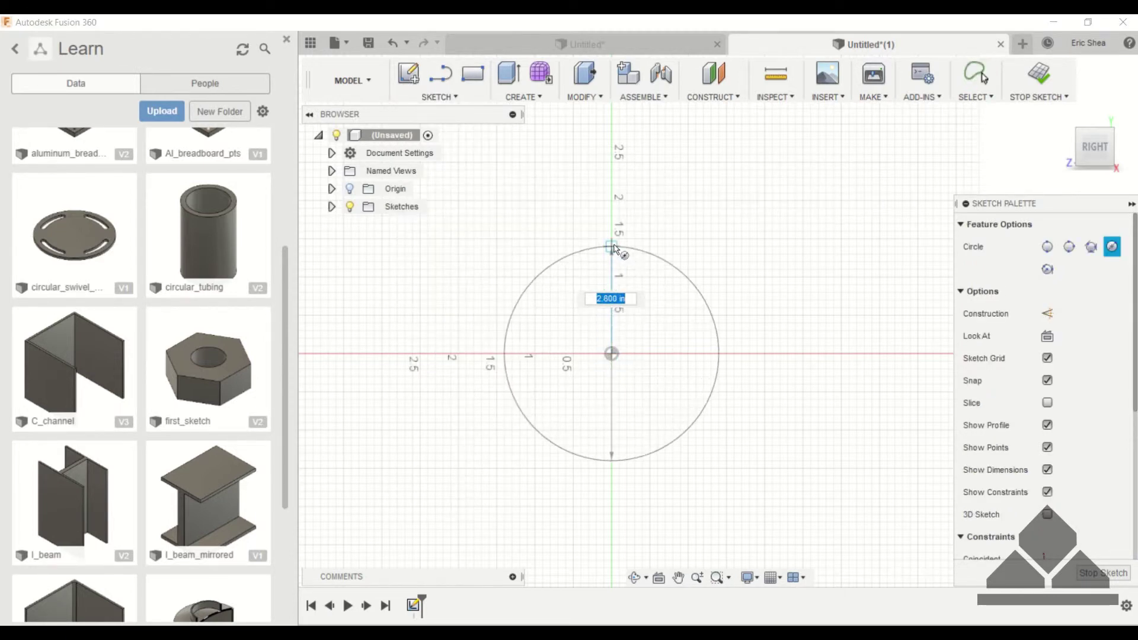
pyautogui.click(612, 239)
pyautogui.press('Escape')
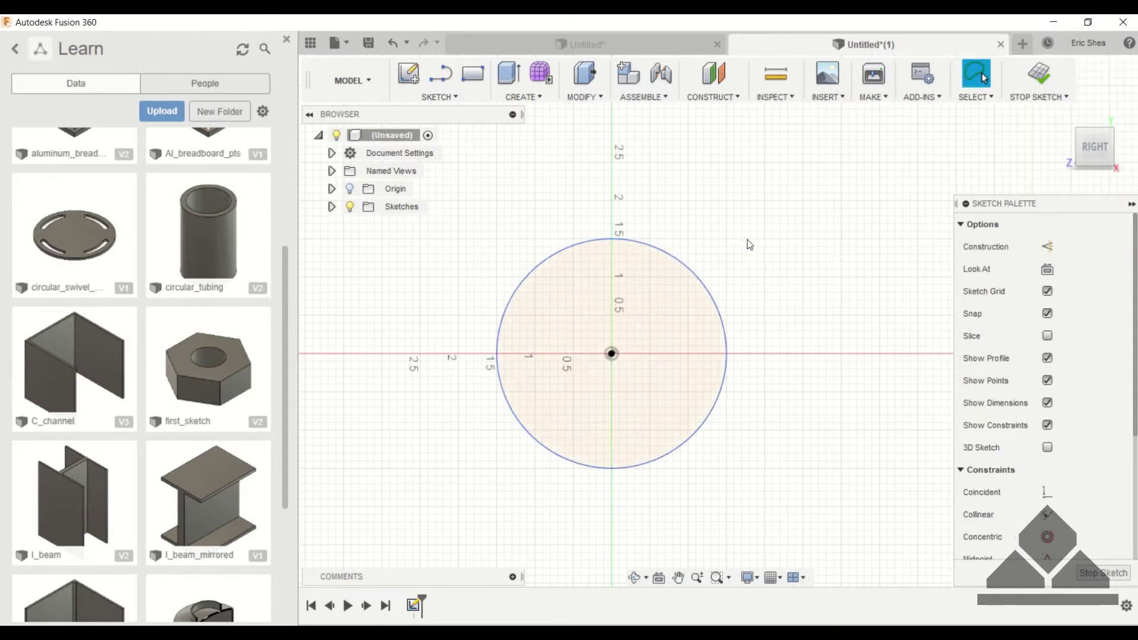
# Dimension the circle's diameter to 1 in and centre it in the view.
pyautogui.press('d')
pyautogui.click(704, 279)
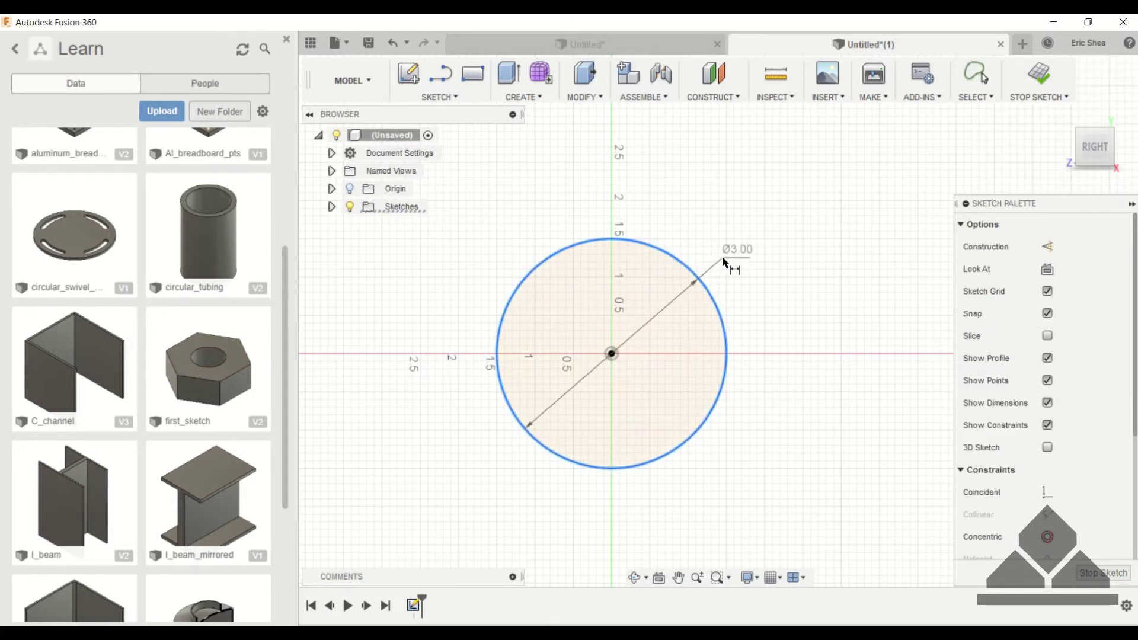
pyautogui.click(721, 256)
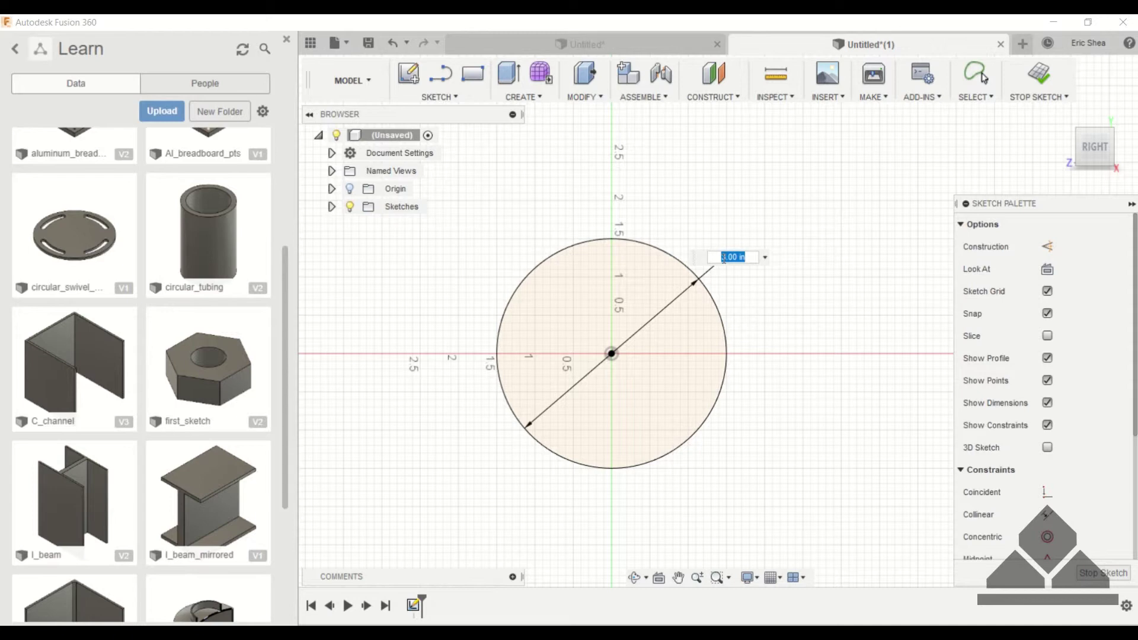
pyautogui.write('1')
pyautogui.press('Return')
pyautogui.scroll(3, 584, 340)
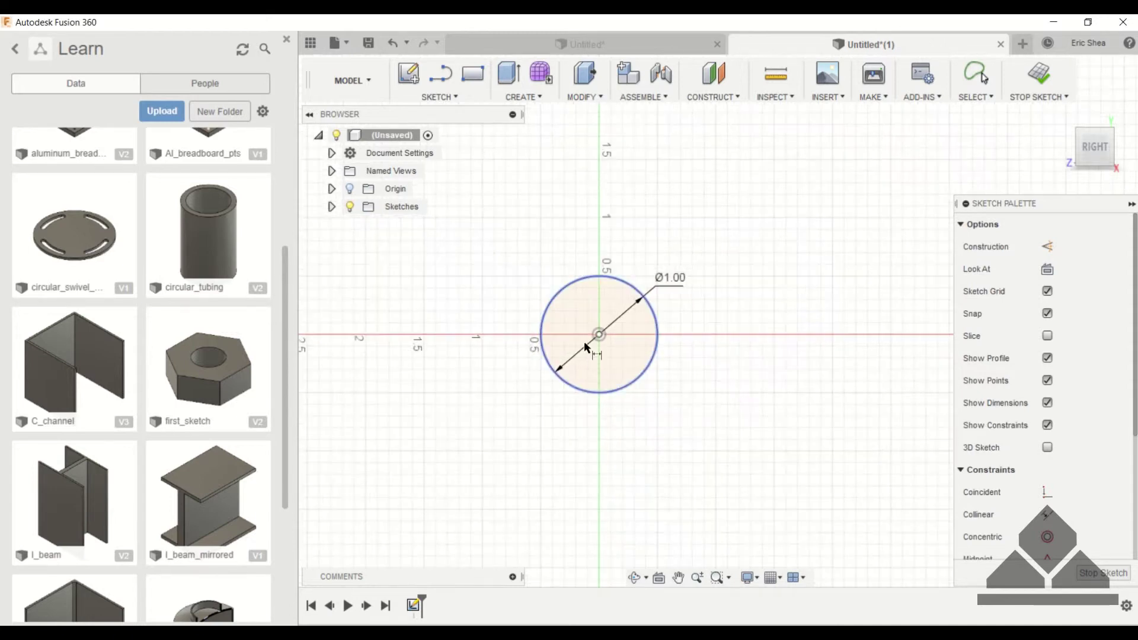
pyautogui.moveTo(584, 340); pyautogui.dragTo(585, 336, button='middle')
pyautogui.scroll(1, 584, 336)
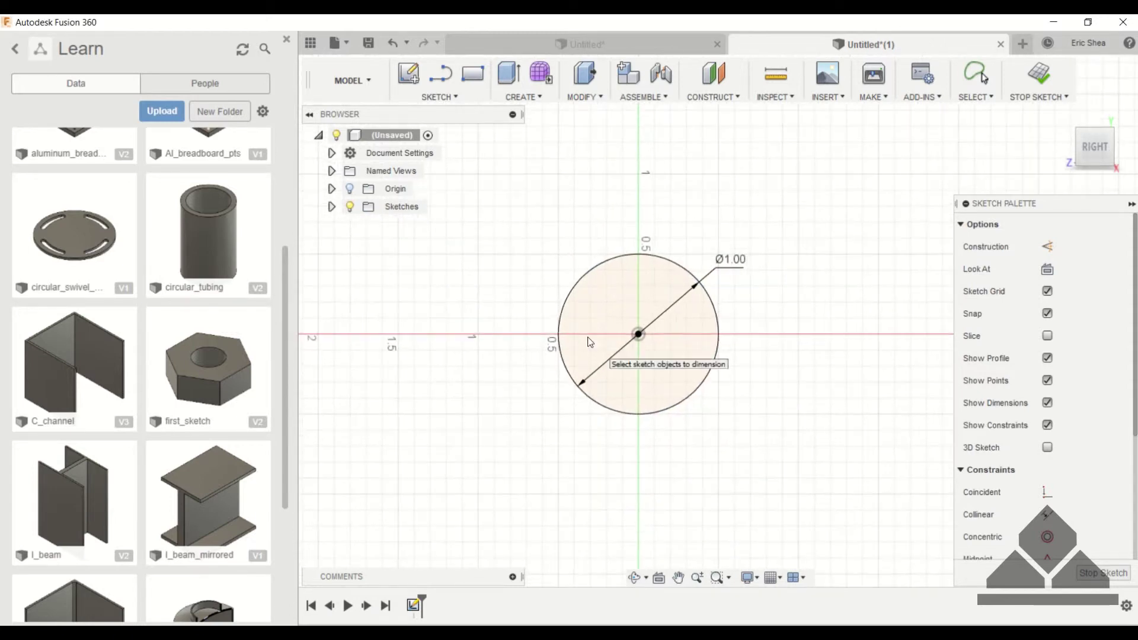
# Offset the 1 in circle -0.1 in inward to add a concentric inner circle.
pyautogui.click(438, 97)
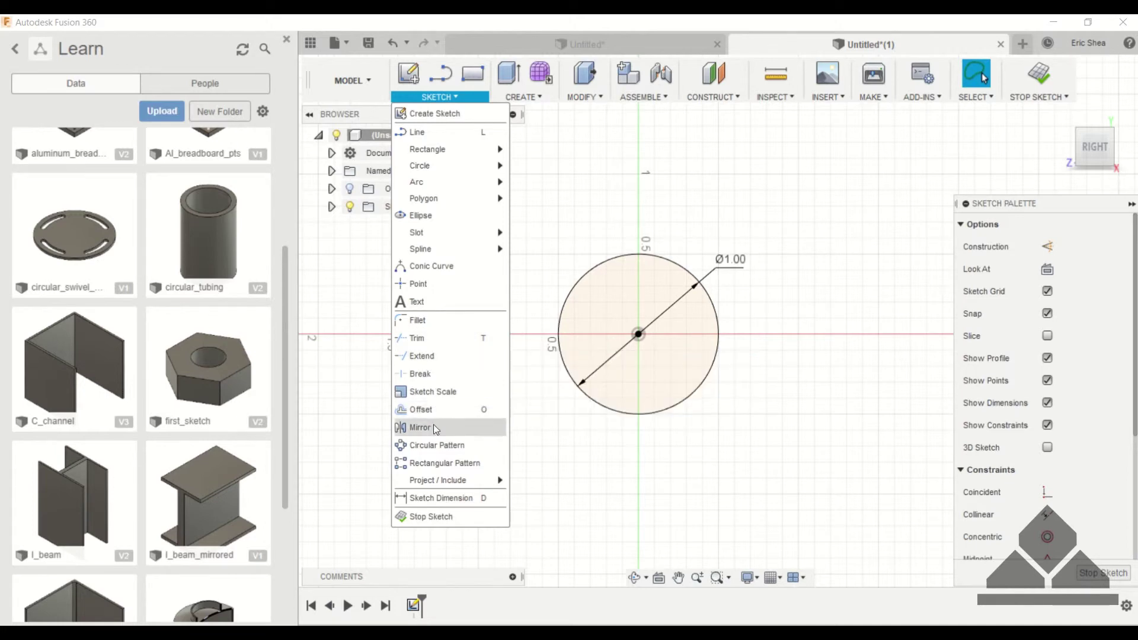
pyautogui.click(428, 409)
pyautogui.click(583, 275)
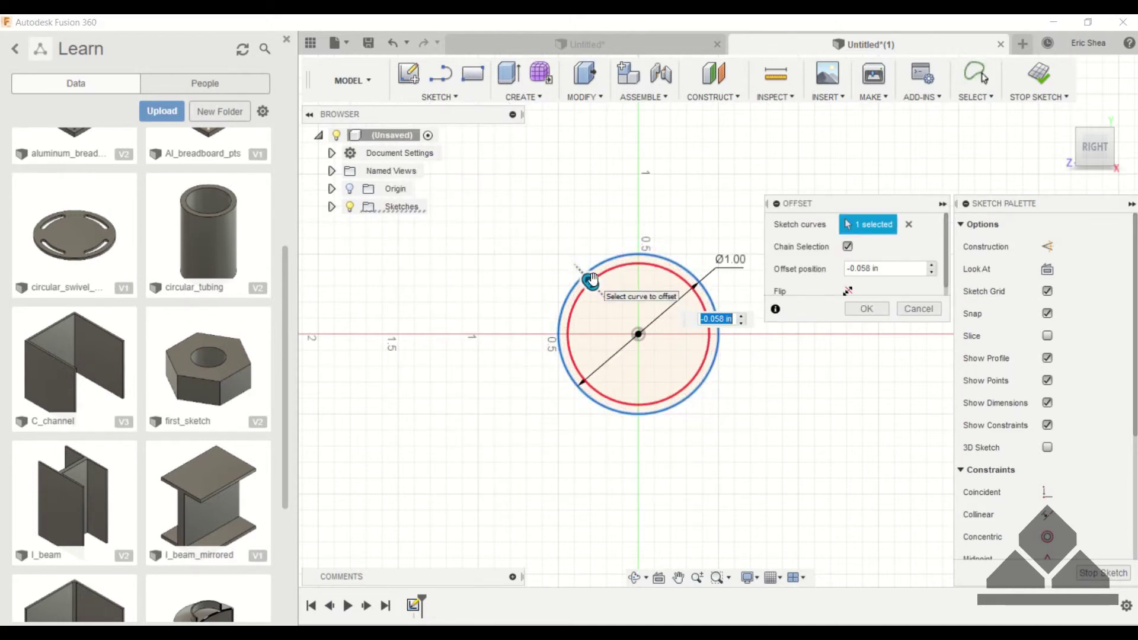
pyautogui.write('-.1')
pyautogui.press('Return')
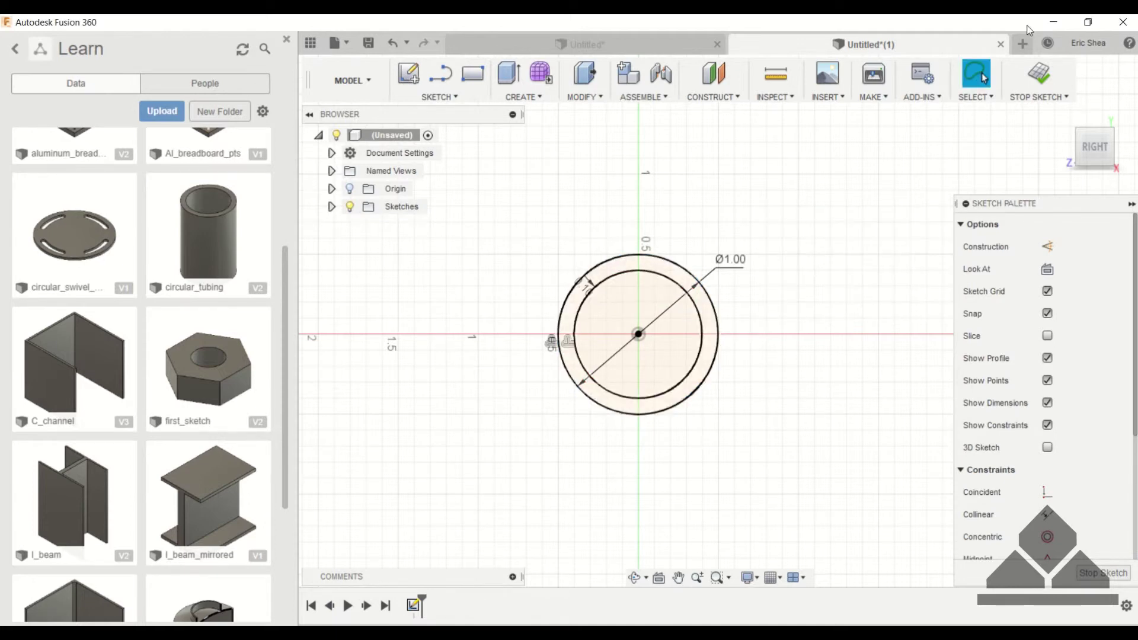
# Extrude the ring between the circles 5 in into a round tube and orbit to view it end-on.
pyautogui.press('e')
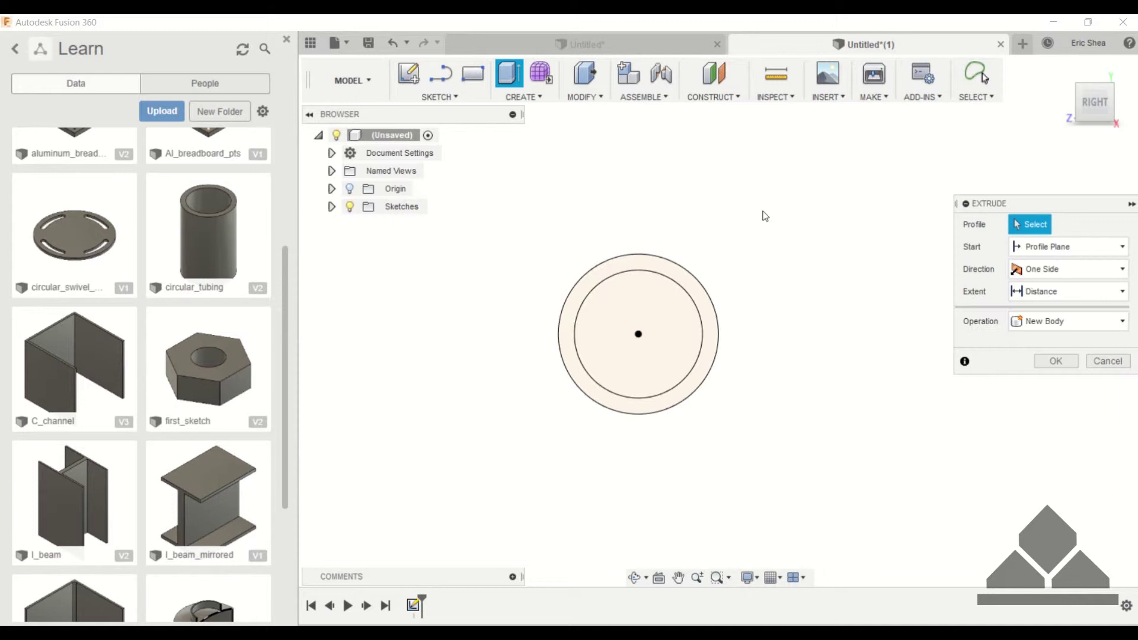
pyautogui.click(668, 273)
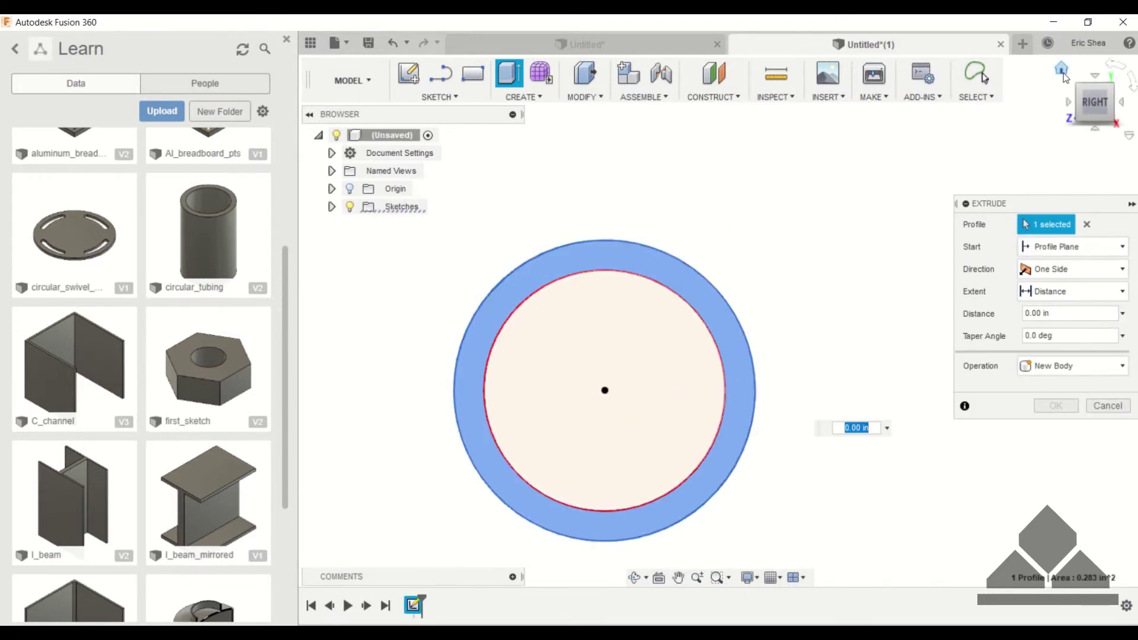
pyautogui.click(1062, 73)
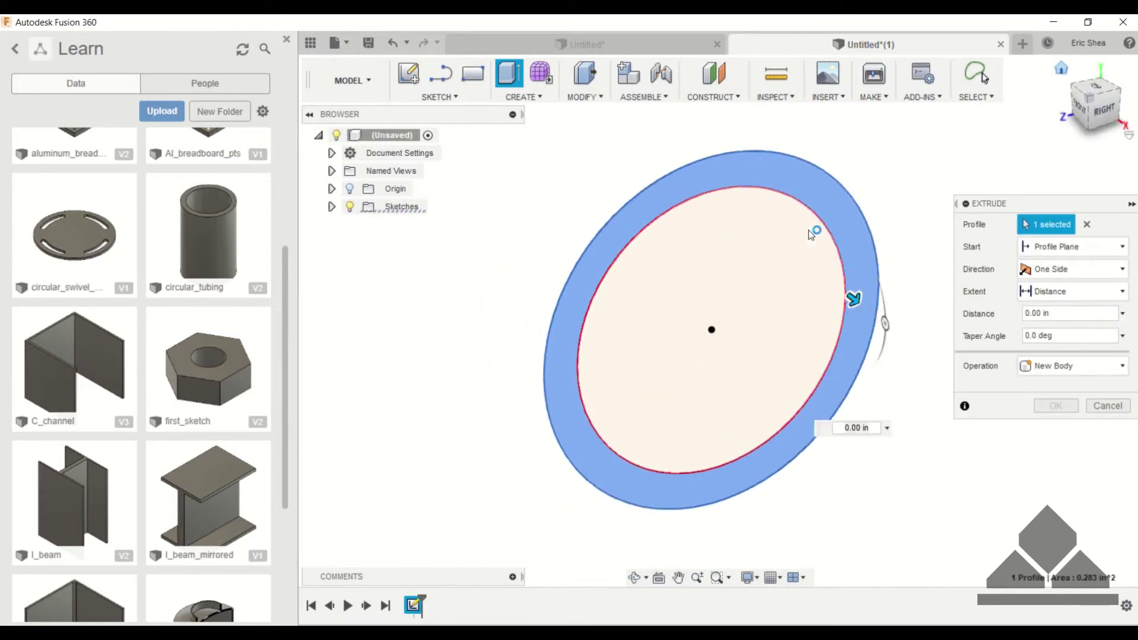
pyautogui.doubleClick(856, 427)
pyautogui.write('5')
pyautogui.press('Return')
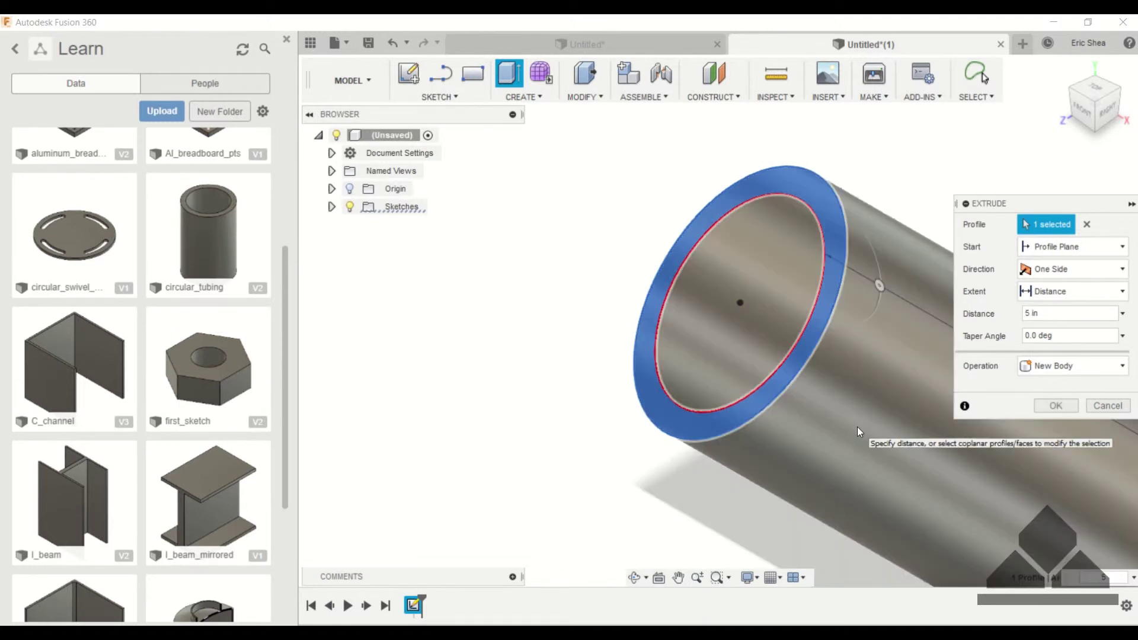
pyautogui.press('Return')
pyautogui.click(1062, 73)
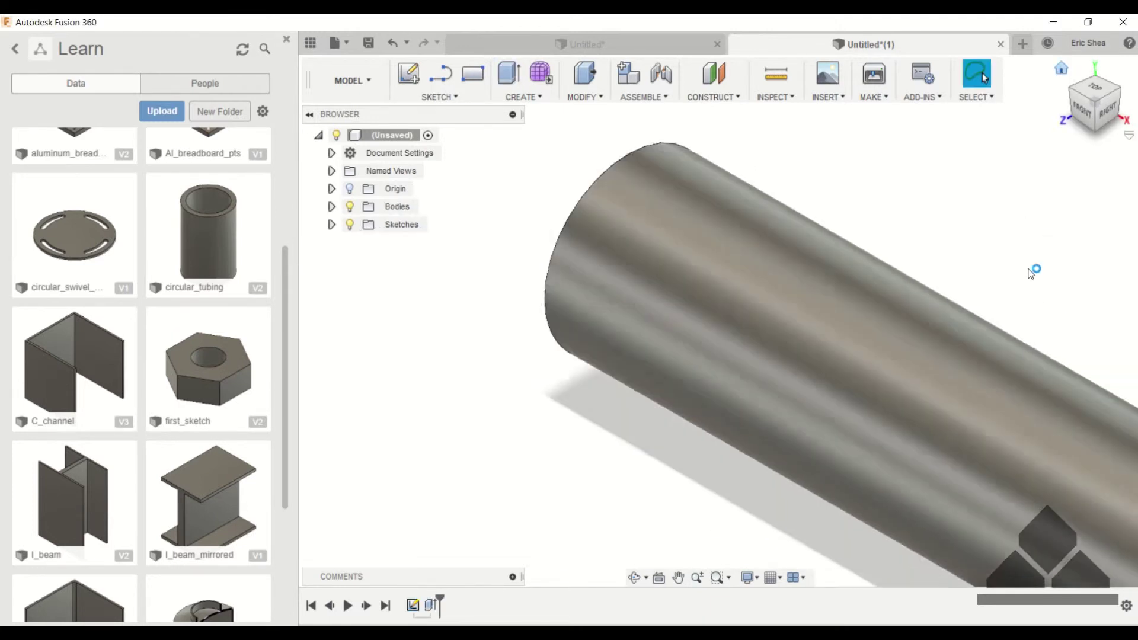
pyautogui.keyDown('shift'); pyautogui.moveTo(1018, 278); pyautogui.dragTo(954, 224, button='middle'); pyautogui.keyUp('shift')
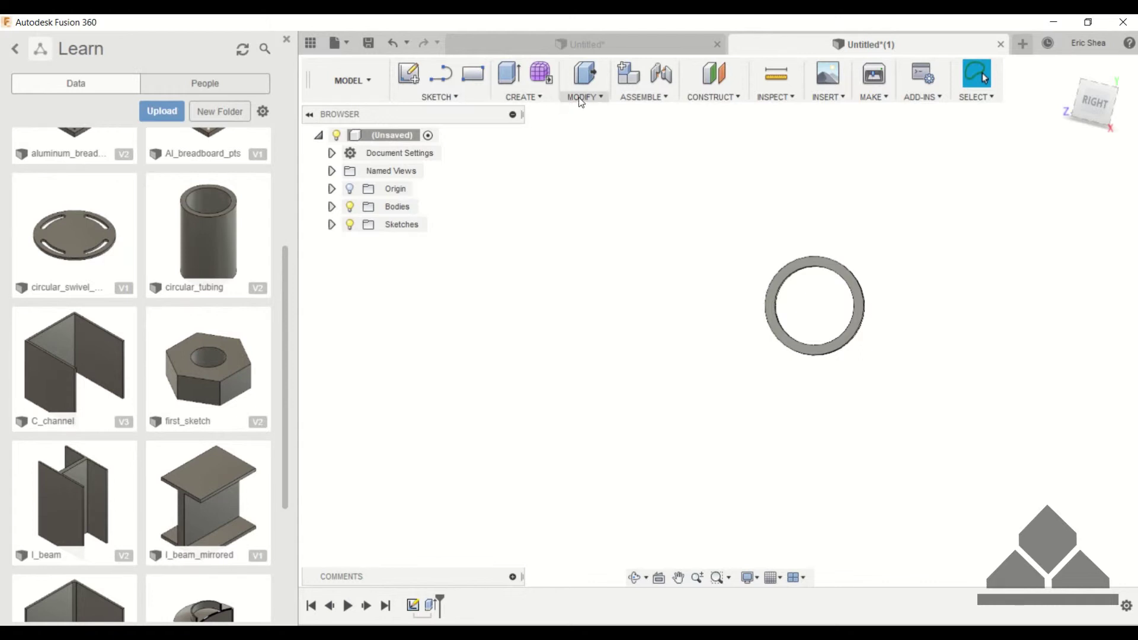
pyautogui.click(595, 97)
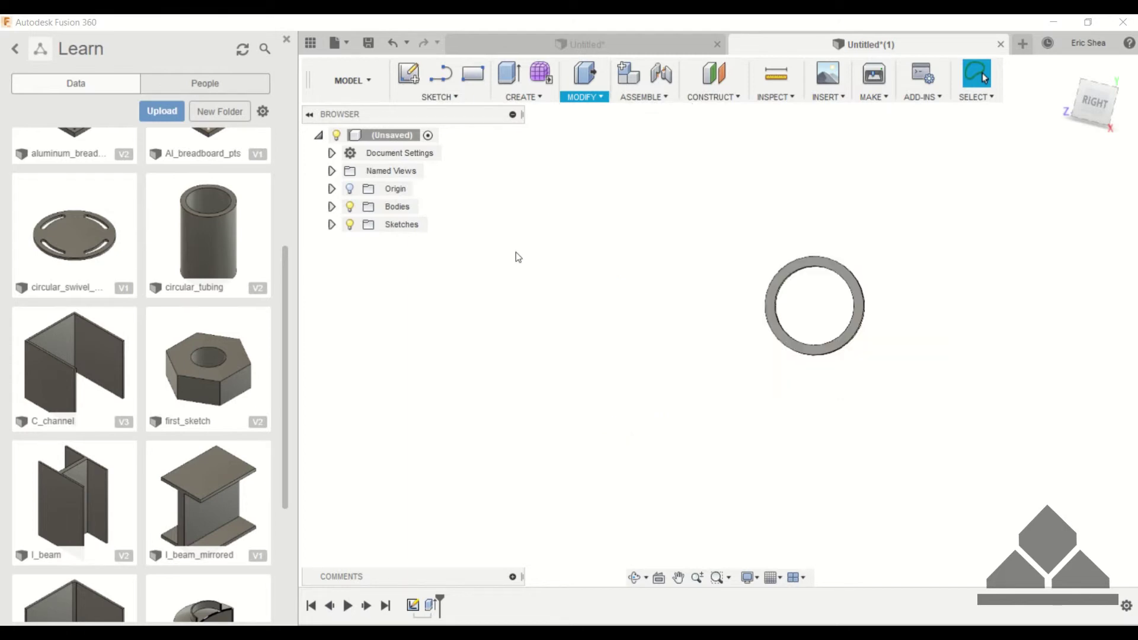
pyautogui.keyDown('shift'); pyautogui.moveTo(660, 300); pyautogui.dragTo(578, 316, button='middle'); pyautogui.keyUp('shift')
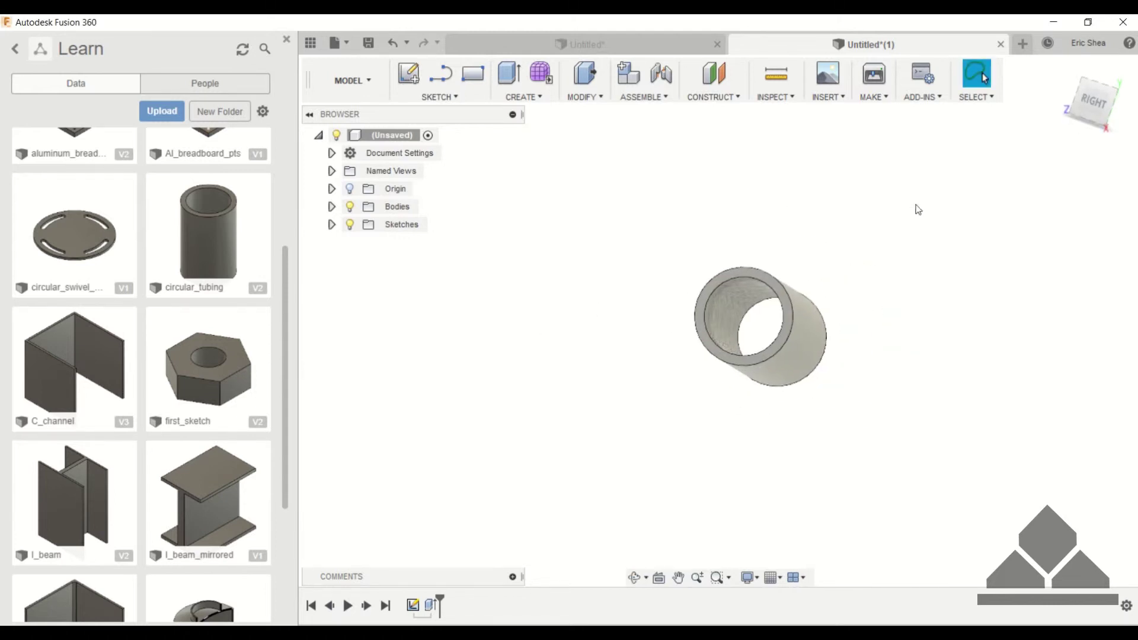
# Delete the Extrude1 feature to remove the hollow tube.
pyautogui.click(430, 606)
pyautogui.rightClick(429, 605)
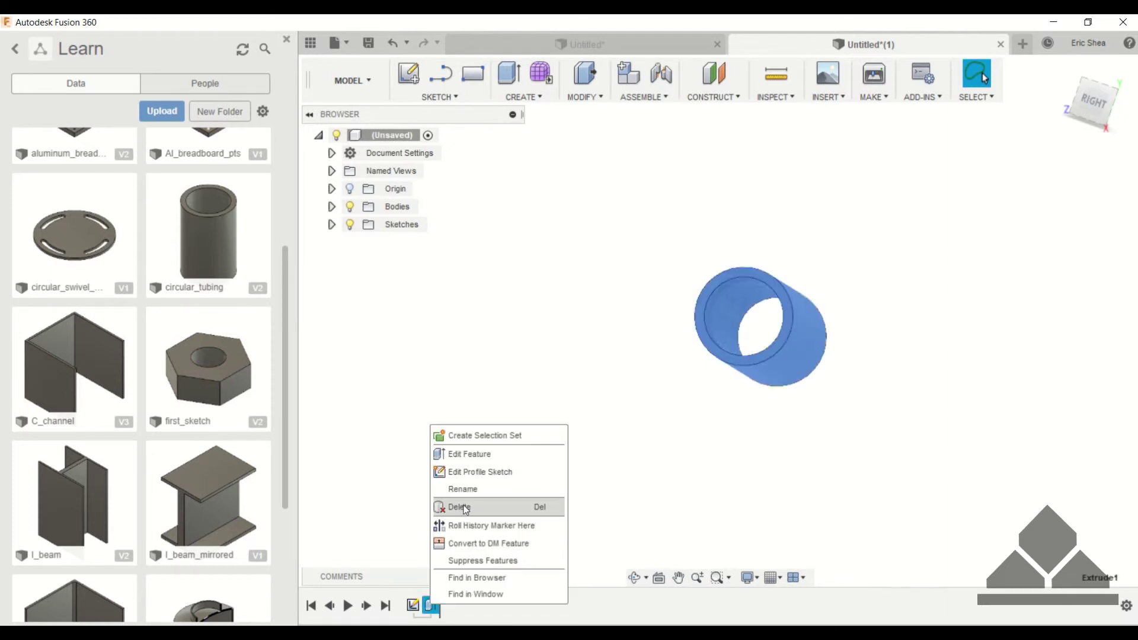
pyautogui.click(465, 508)
# Edit the sketch to delete the inner circle, keeping only the 1.00 in circle.
pyautogui.rightClick(414, 603)
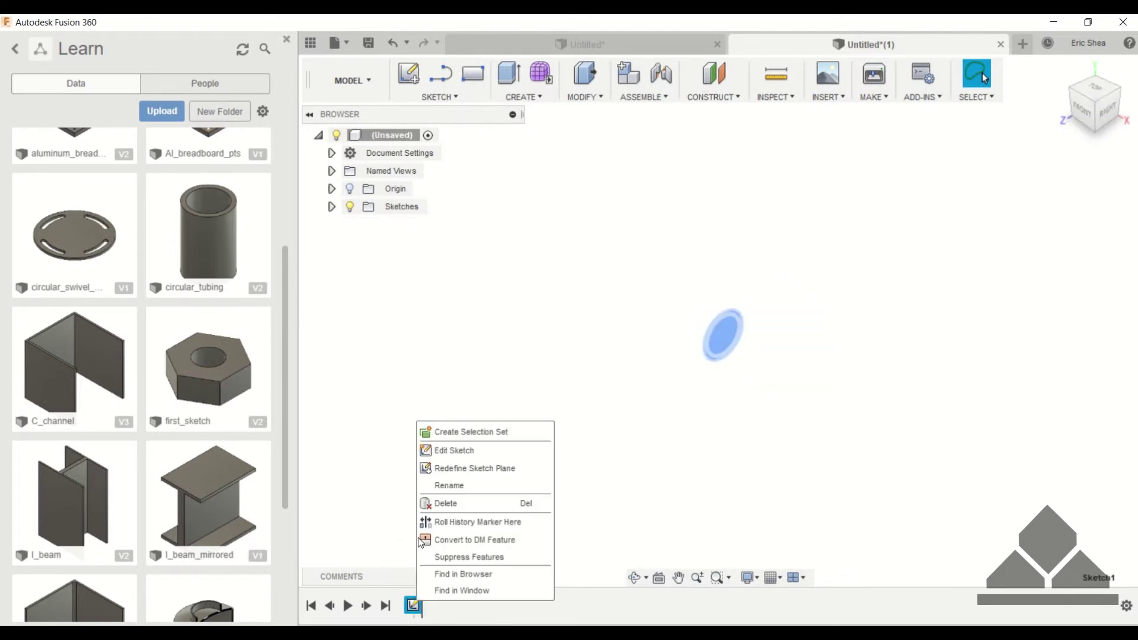
pyautogui.click(454, 451)
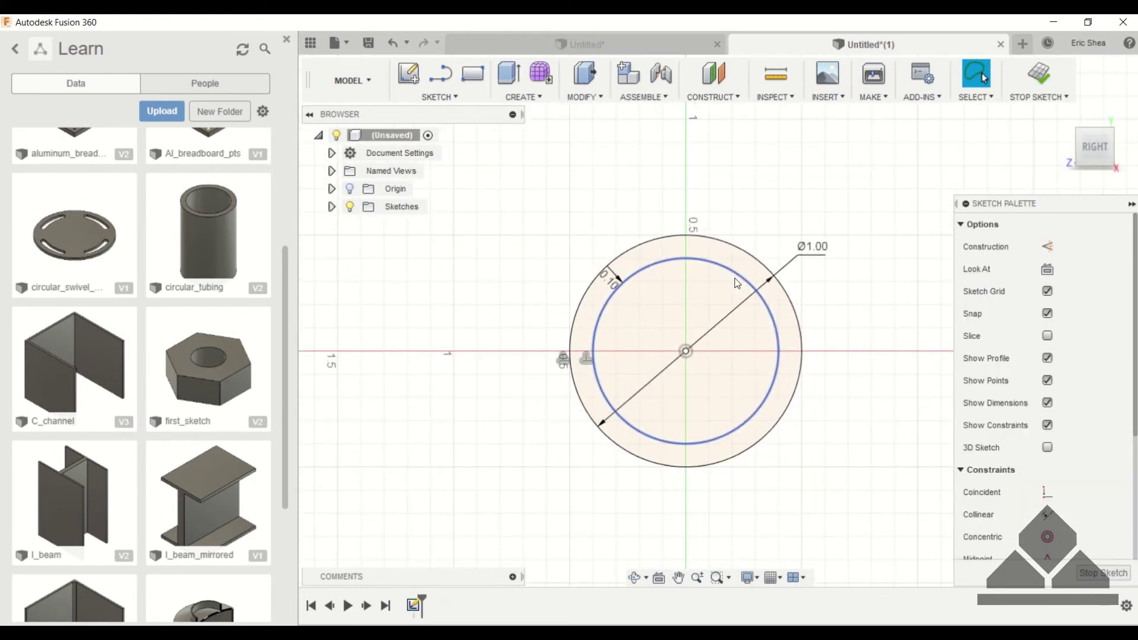
pyautogui.click(728, 273)
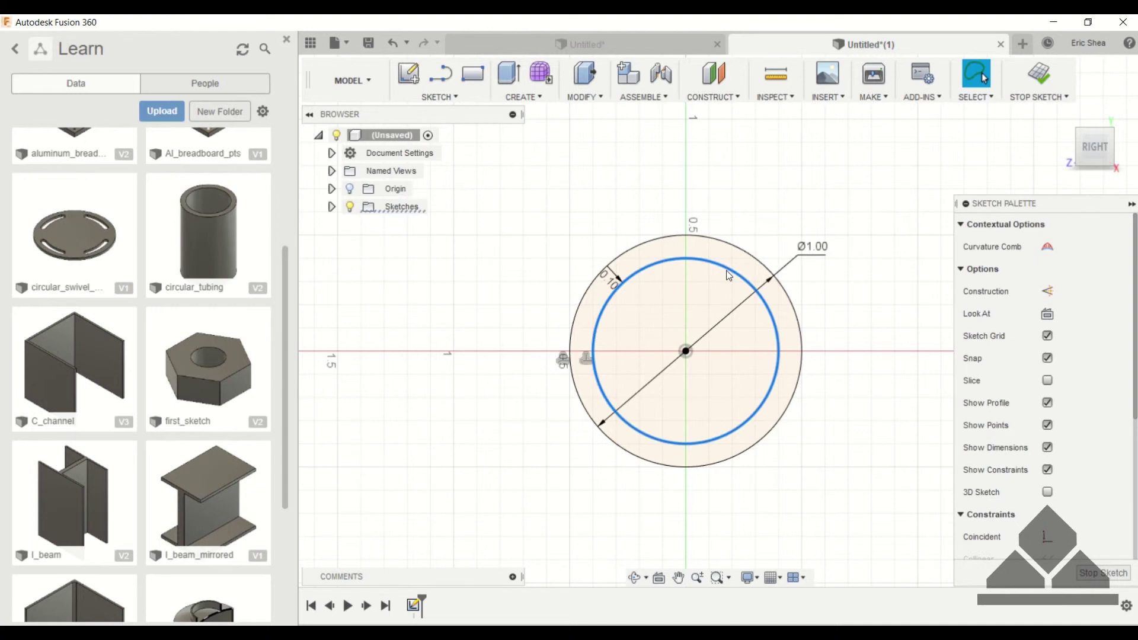
pyautogui.press('Delete')
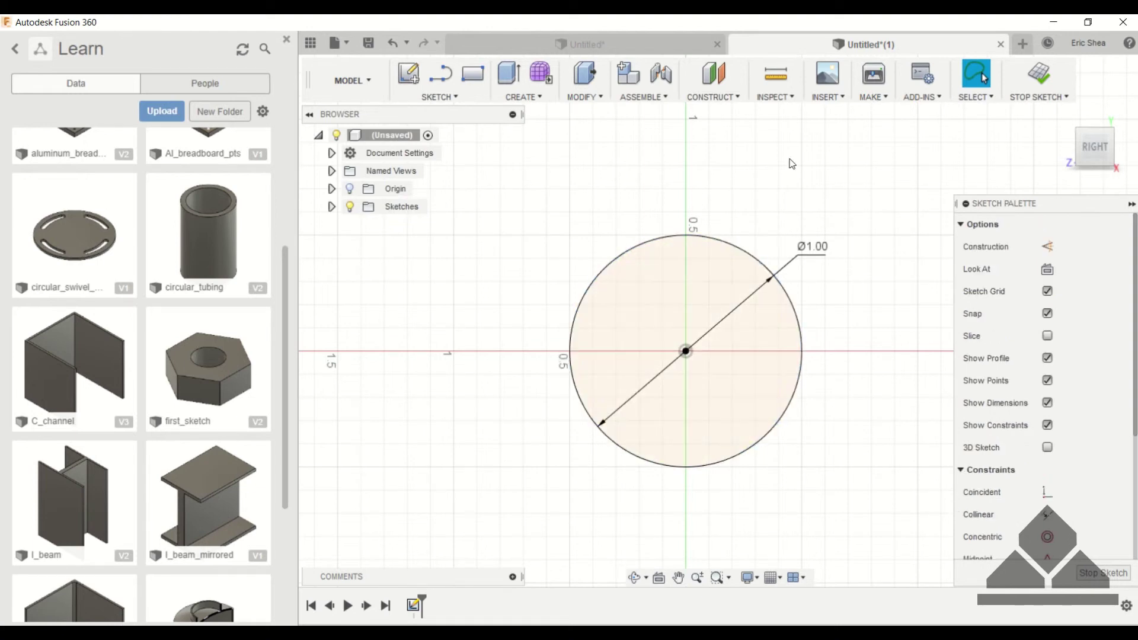
pyautogui.click(697, 282)
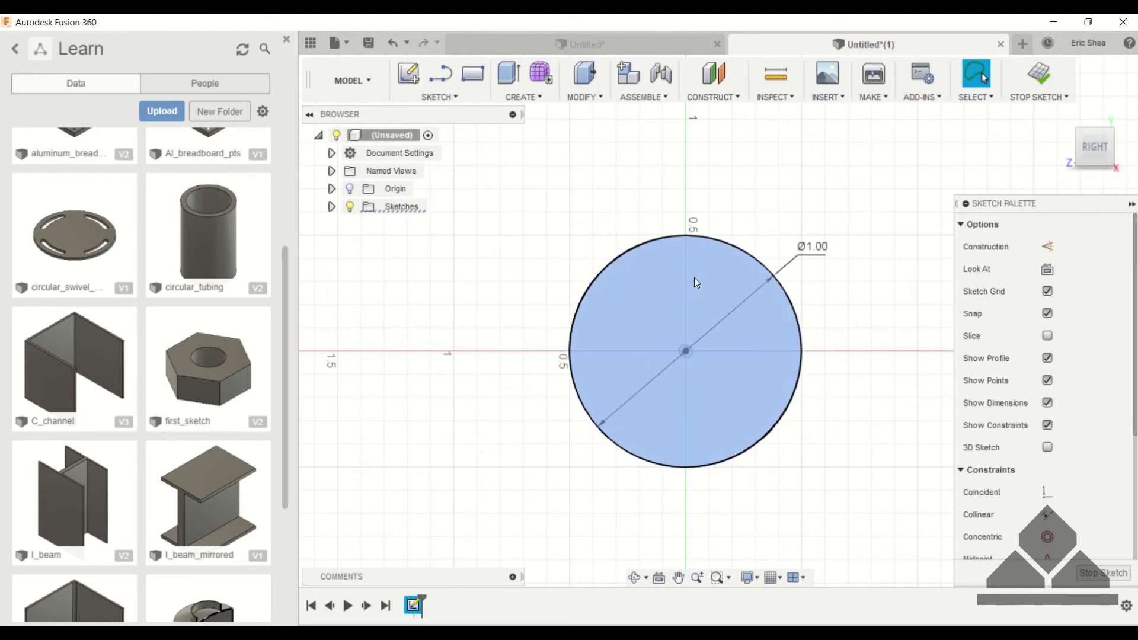
pyautogui.click(1037, 76)
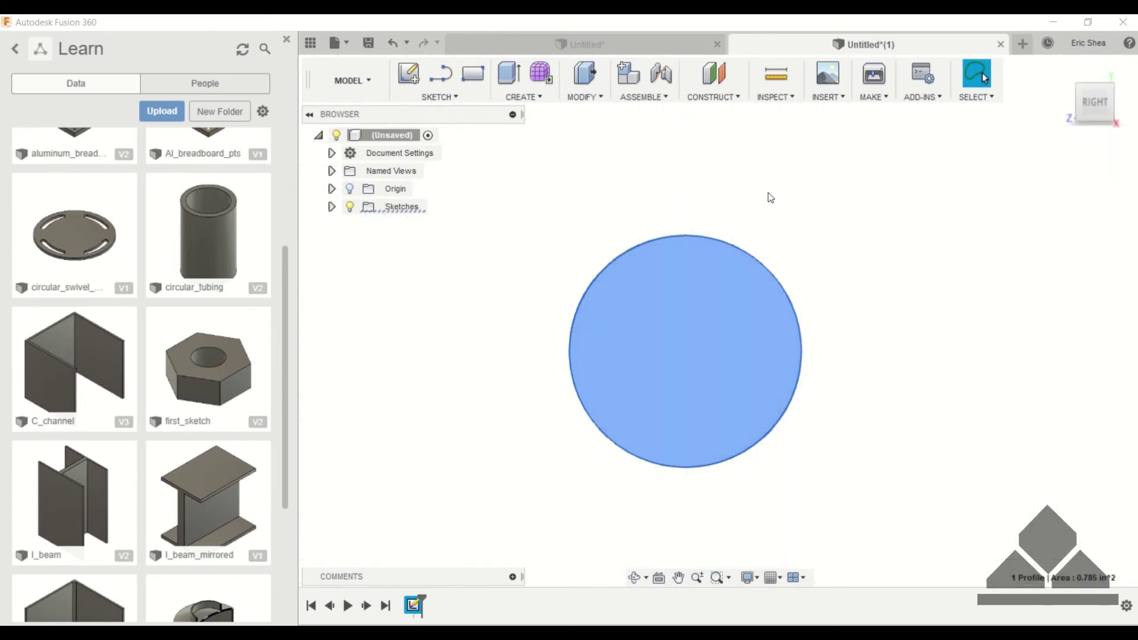
# Extrude the 1.00 in circle a distance of 1 into a solid rod, then orbit toward its end face.
pyautogui.press('e')
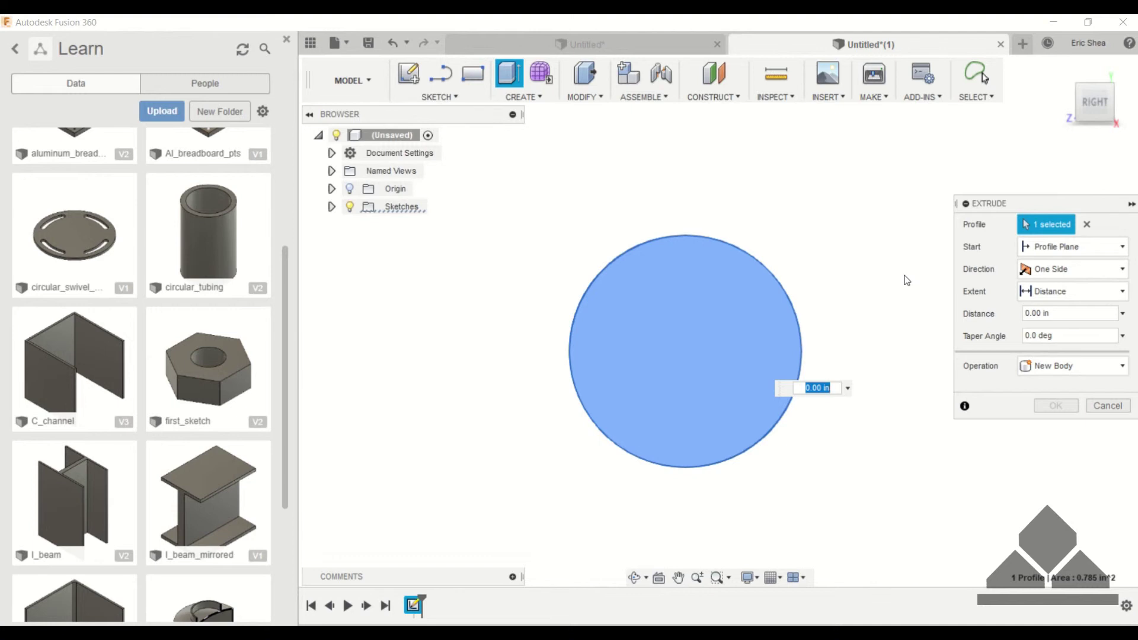
pyautogui.write('1')
pyautogui.press('Return')
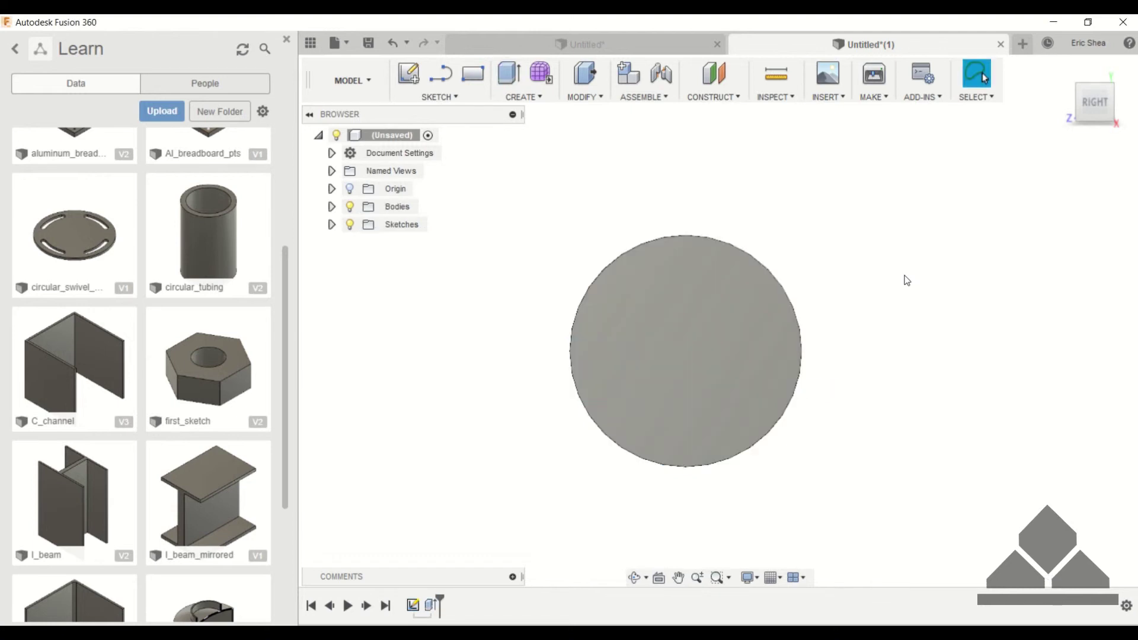
pyautogui.click(1061, 66)
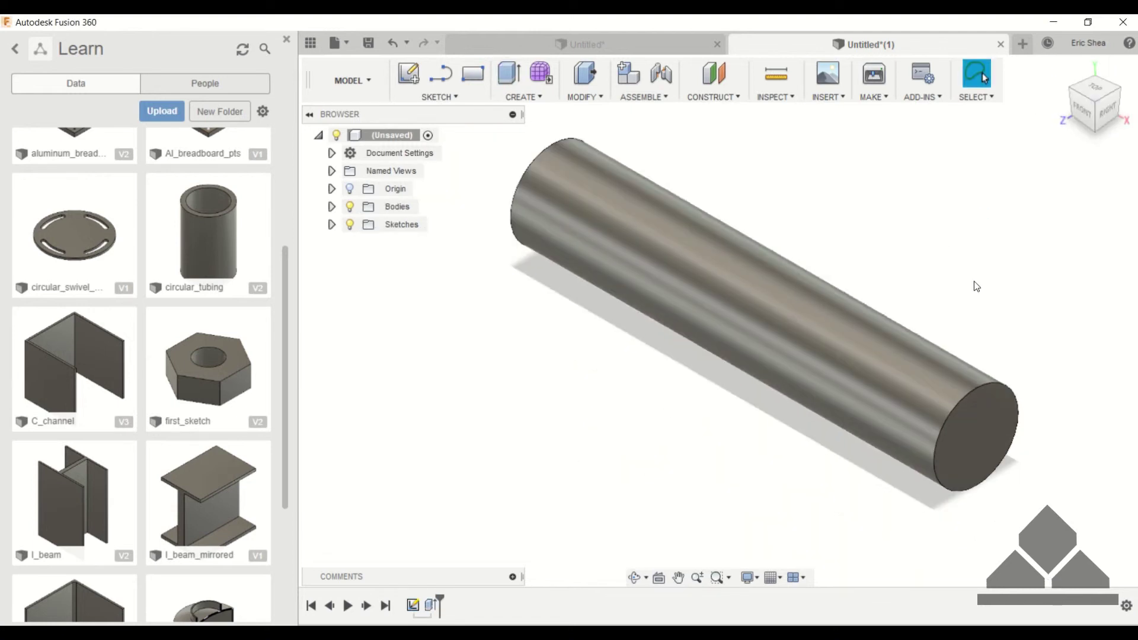
pyautogui.keyDown('shift'); pyautogui.moveTo(975, 286); pyautogui.dragTo(823, 222, button='middle'); pyautogui.keyUp('shift')
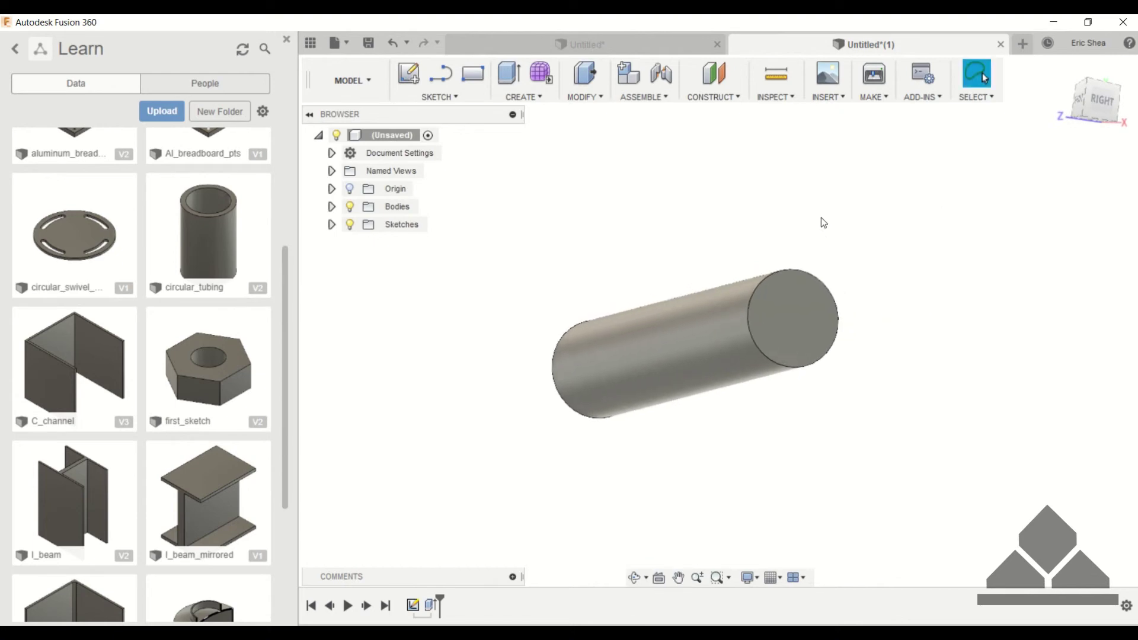
pyautogui.click(590, 94)
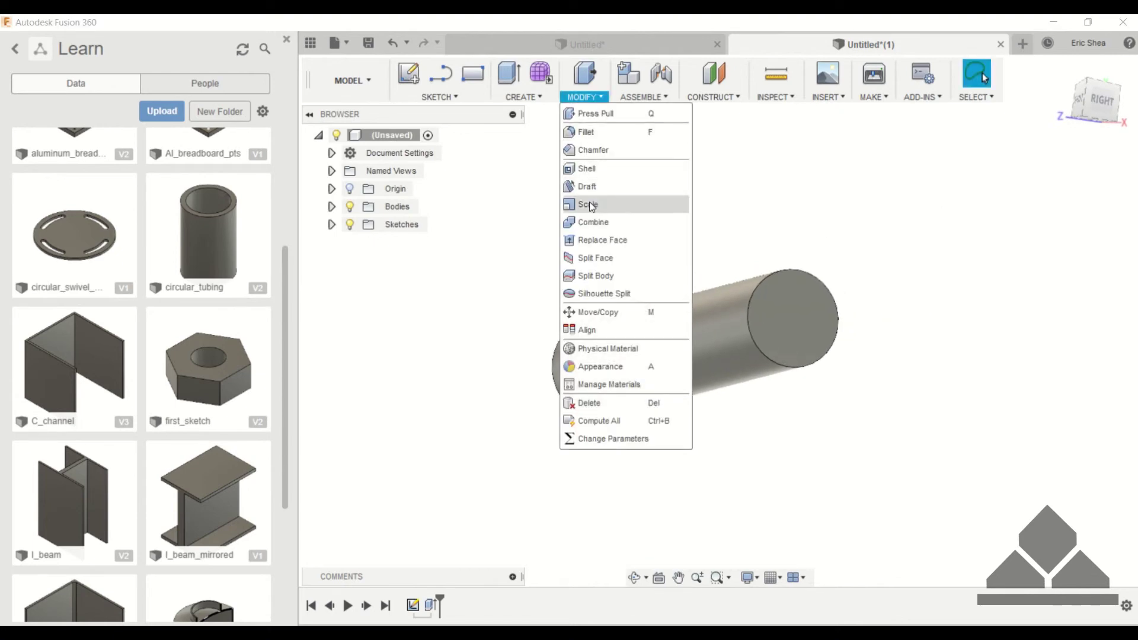
pyautogui.click(586, 168)
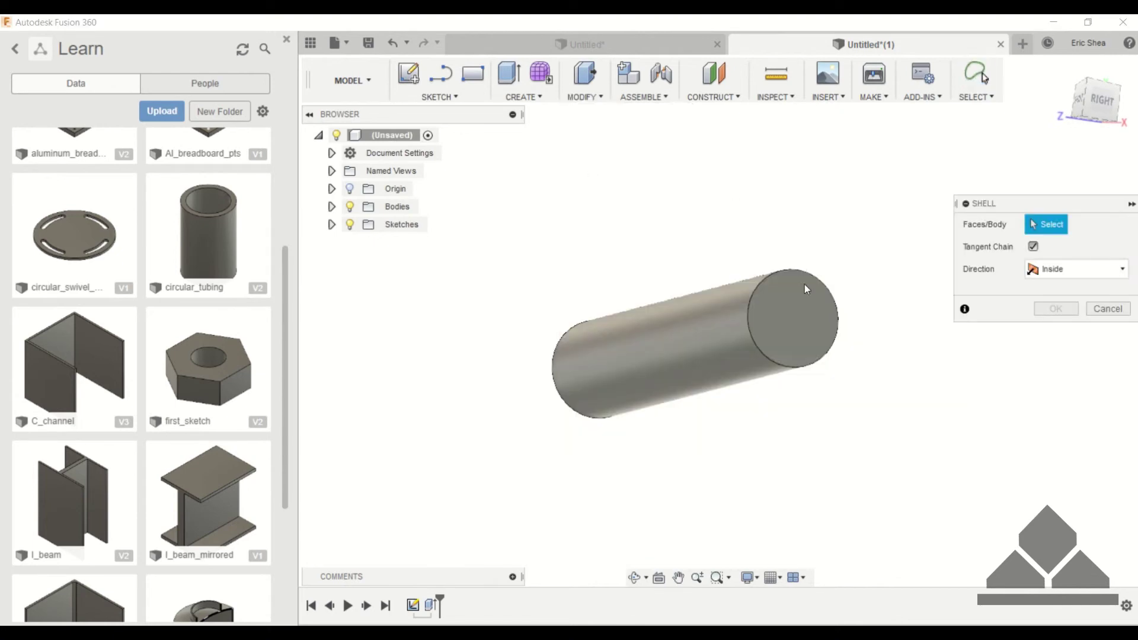
pyautogui.click(788, 316)
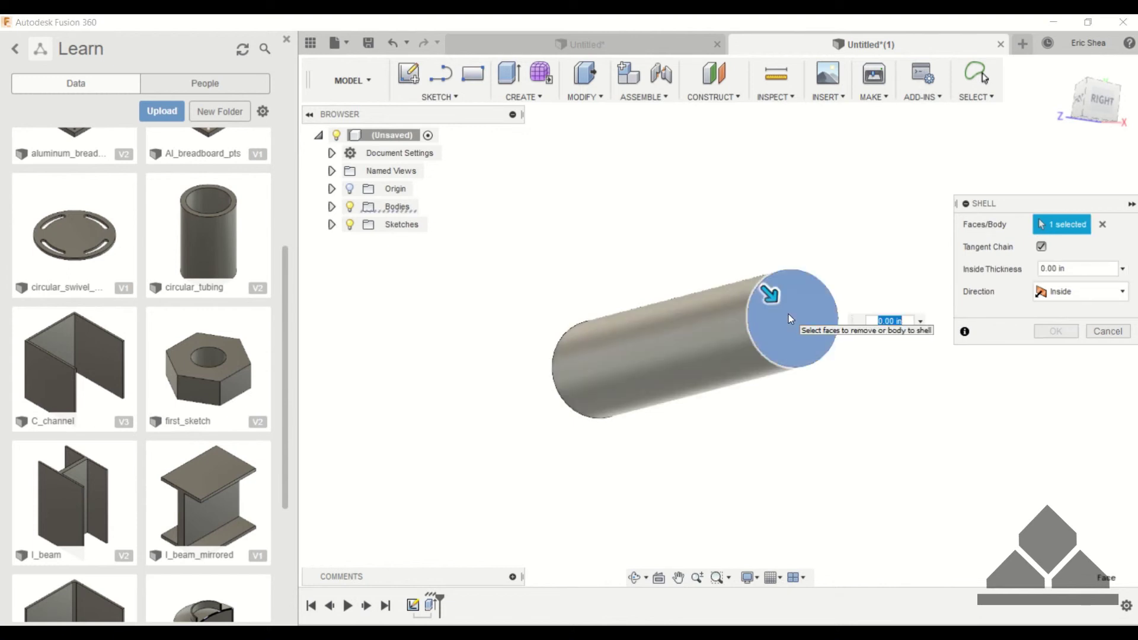
pyautogui.scroll(2, 875, 382)
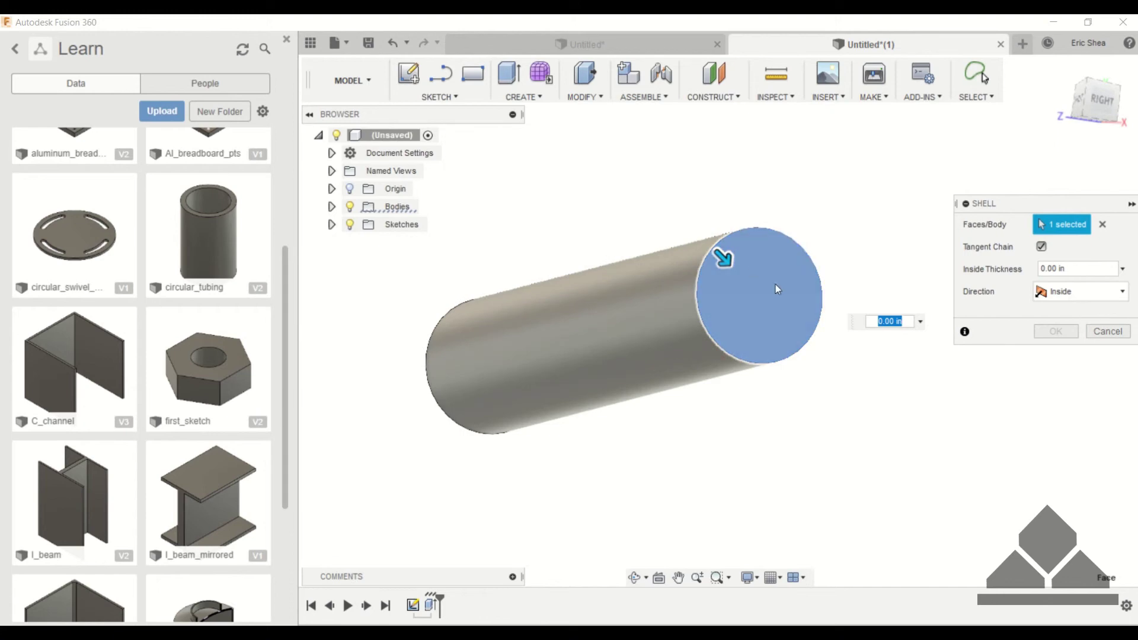
pyautogui.moveTo(720, 258); pyautogui.dragTo(739, 276)
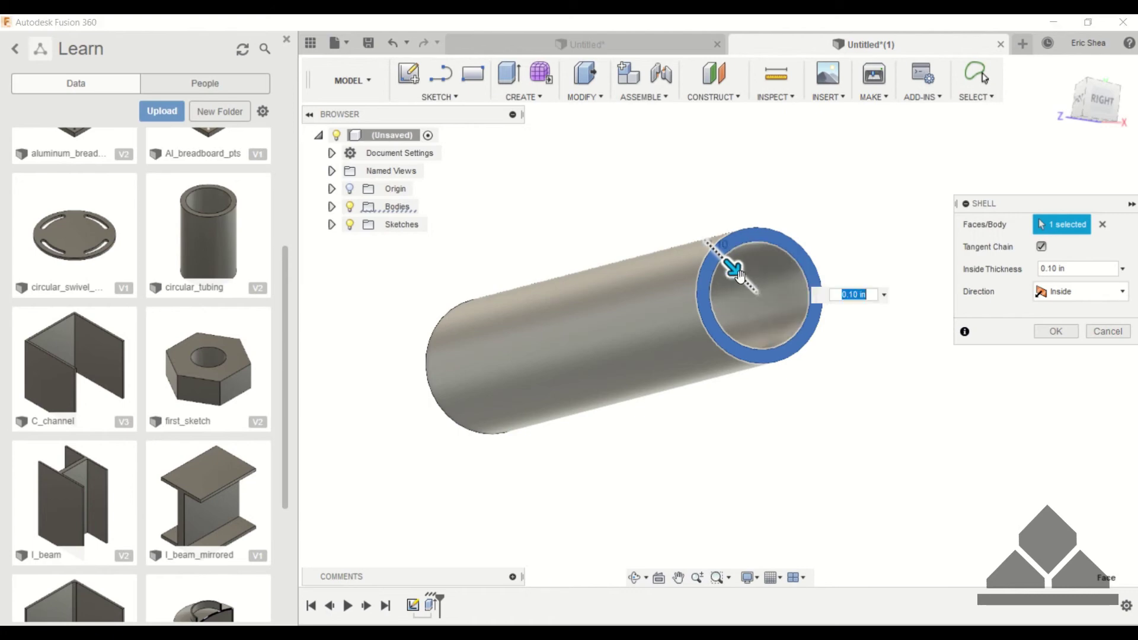
pyautogui.scroll(2, 846, 346)
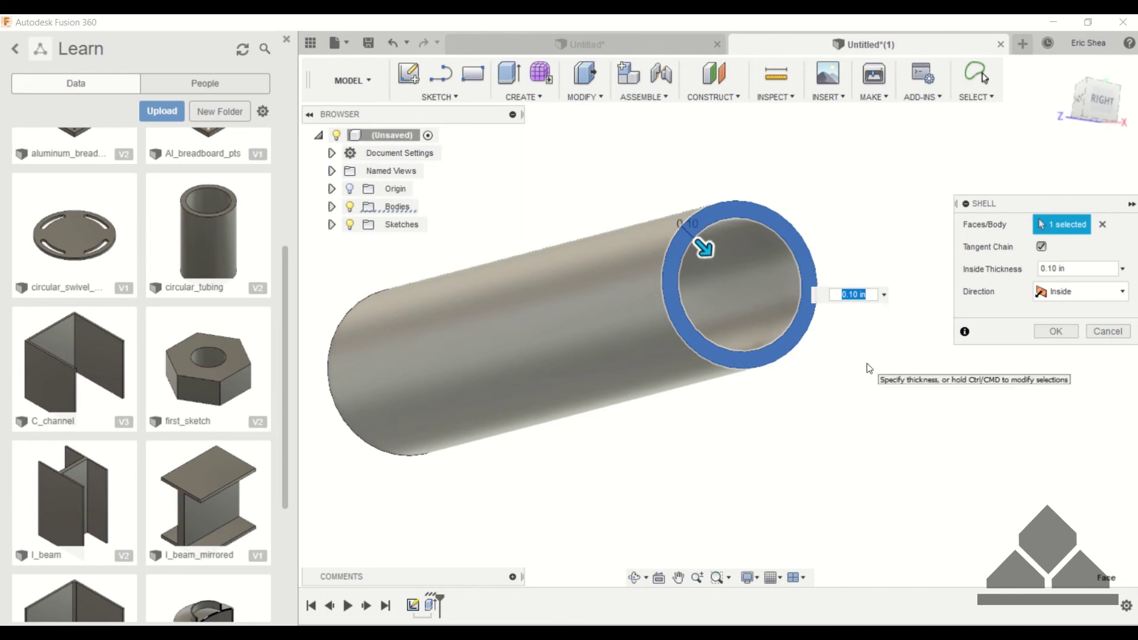
pyautogui.keyDown('shift'); pyautogui.moveTo(866, 369); pyautogui.dragTo(760, 363, button='middle'); pyautogui.keyUp('shift')
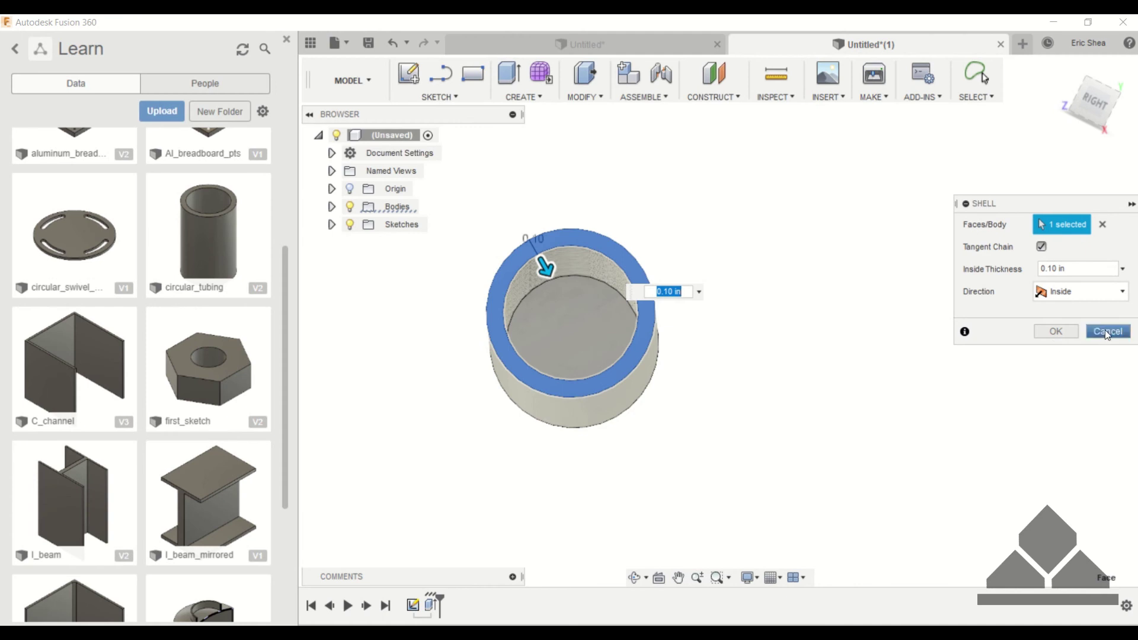
pyautogui.click(1105, 330)
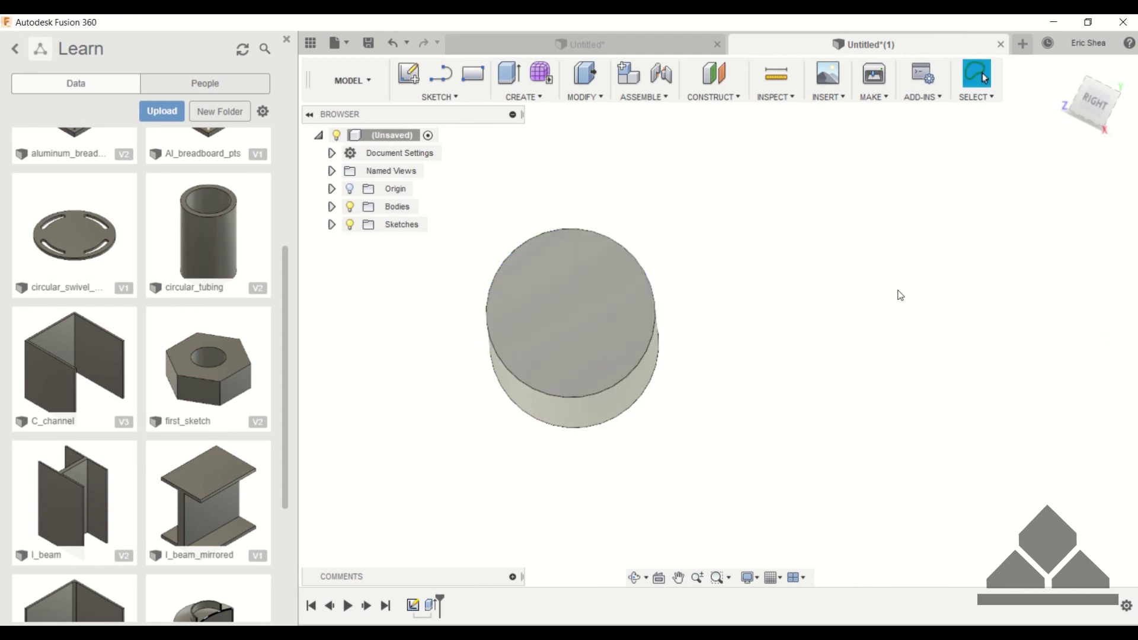